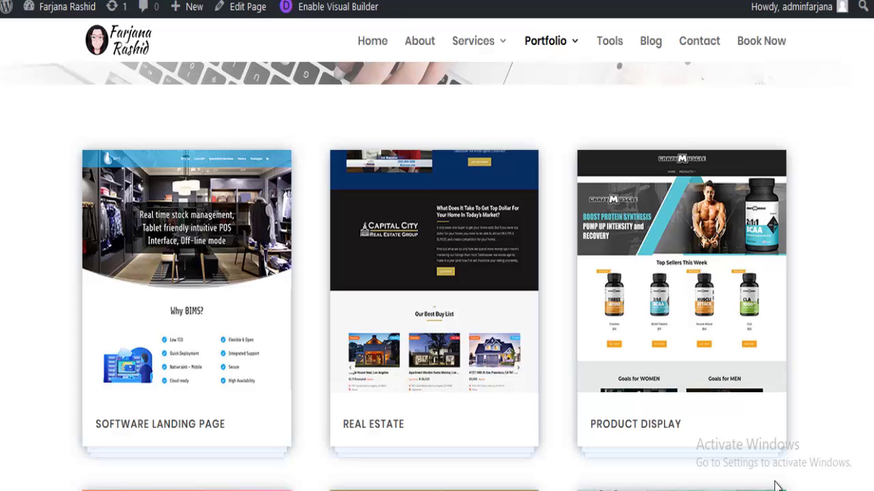
# Examine the finished portfolio page's website cards and their scrolling preview images.
pyautogui.scroll(-5, 501, 374)
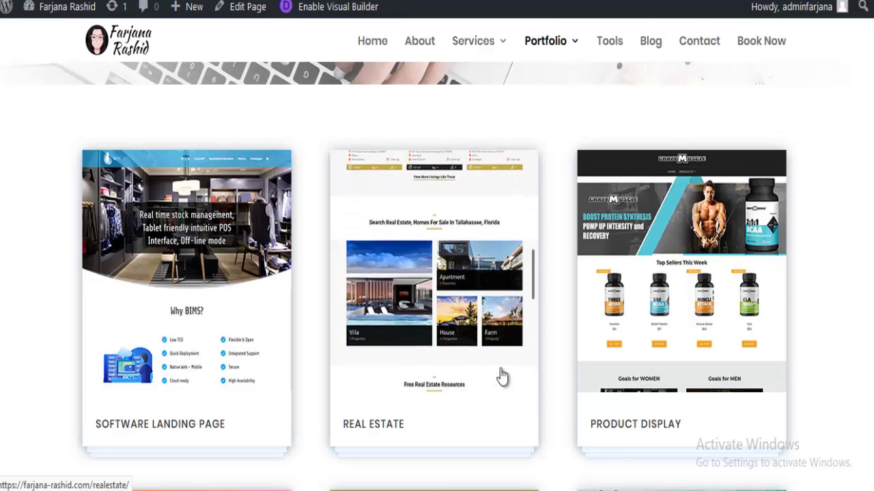
pyautogui.scroll(-5, 502, 375)
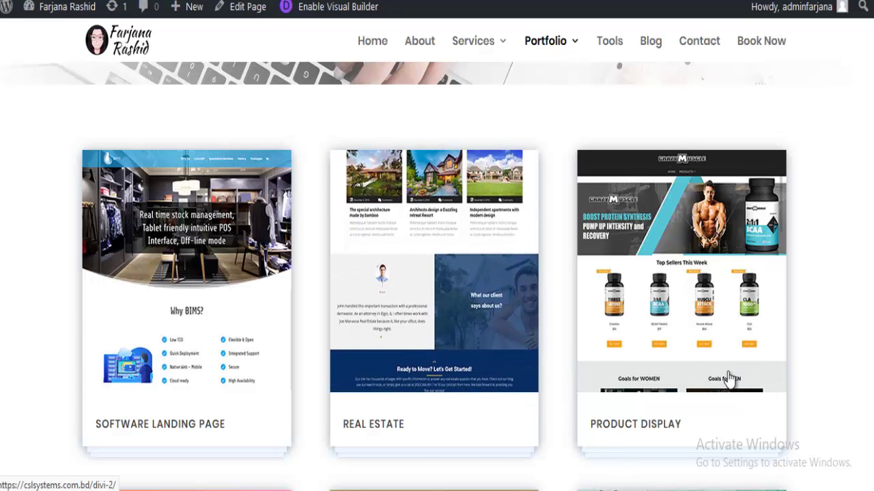
pyautogui.scroll(-2, 725, 380)
pyautogui.scroll(-4, 725, 381)
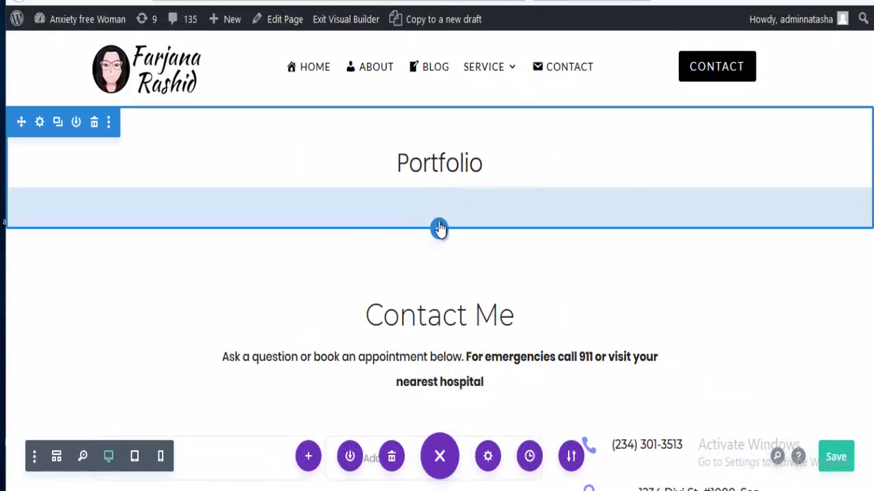
# Insert a regular section with a four-column row below the Portfolio heading.
pyautogui.click(438, 229)
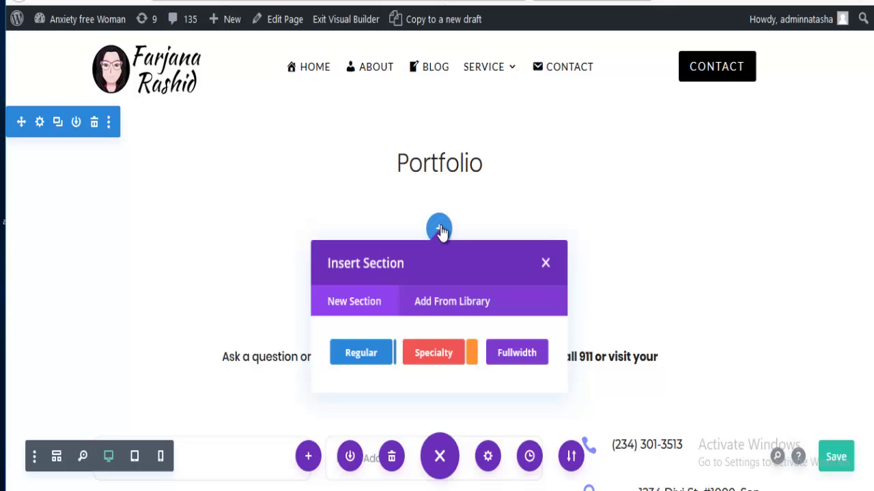
pyautogui.click(357, 365)
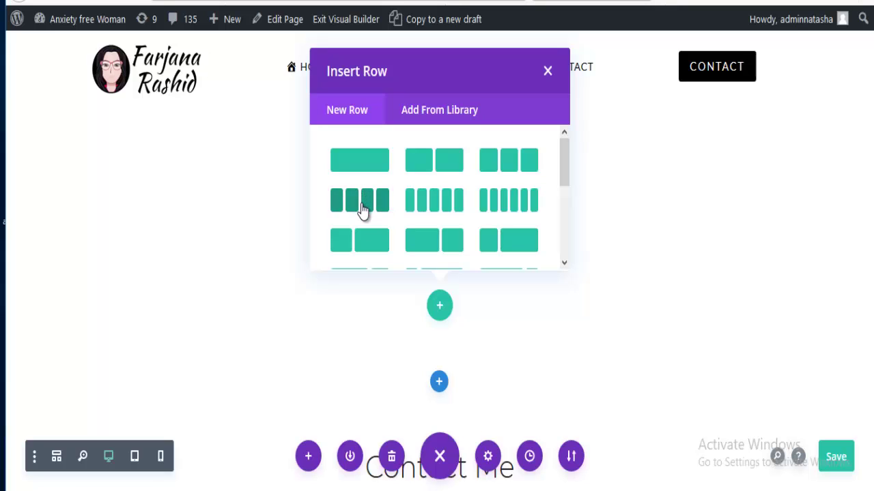
pyautogui.click(361, 205)
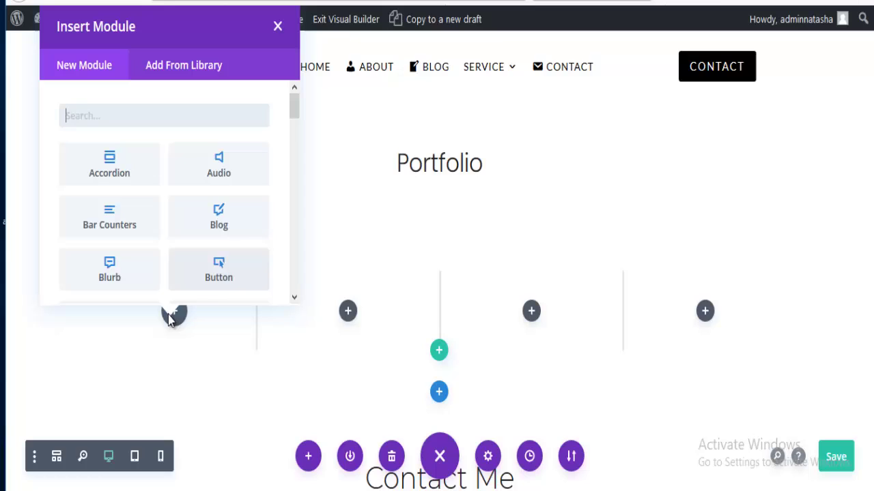
# Add a Blurb module to the first column of the new row.
pyautogui.click(106, 115)
pyautogui.write('bl')
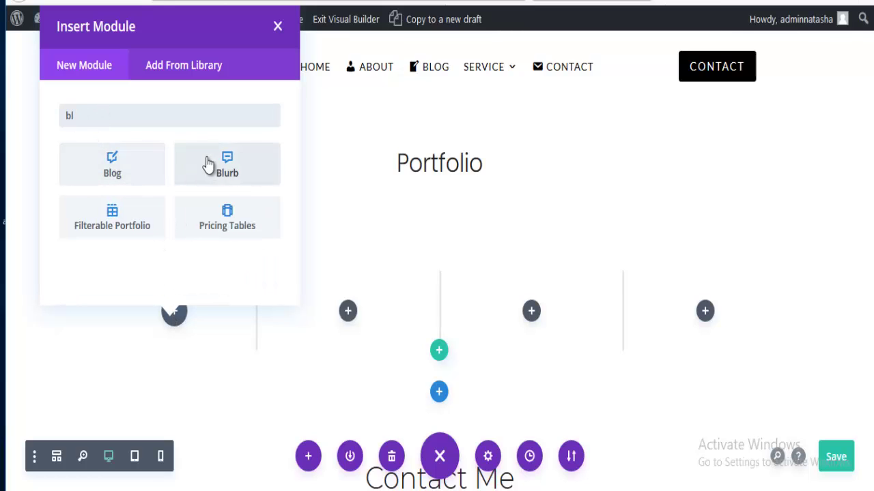
pyautogui.click(241, 151)
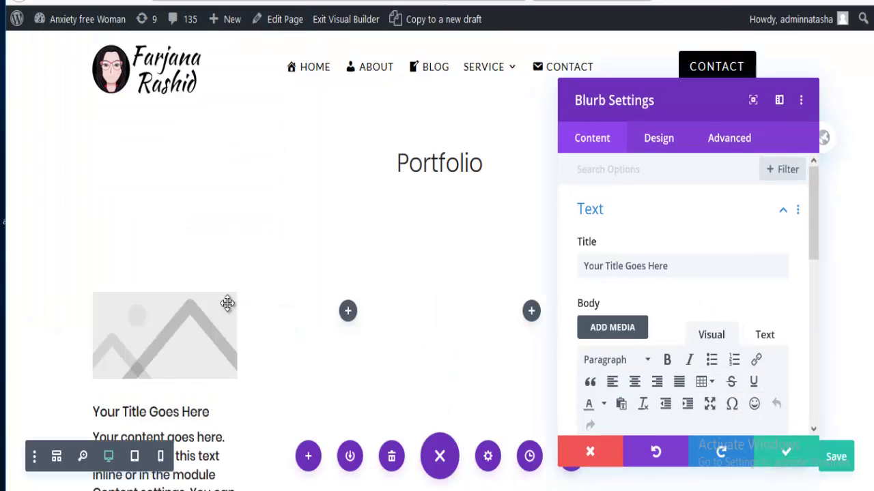
# Set the blurb's title to "DIVI website" and delete its placeholder body text.
pyautogui.tripleClick(612, 266)
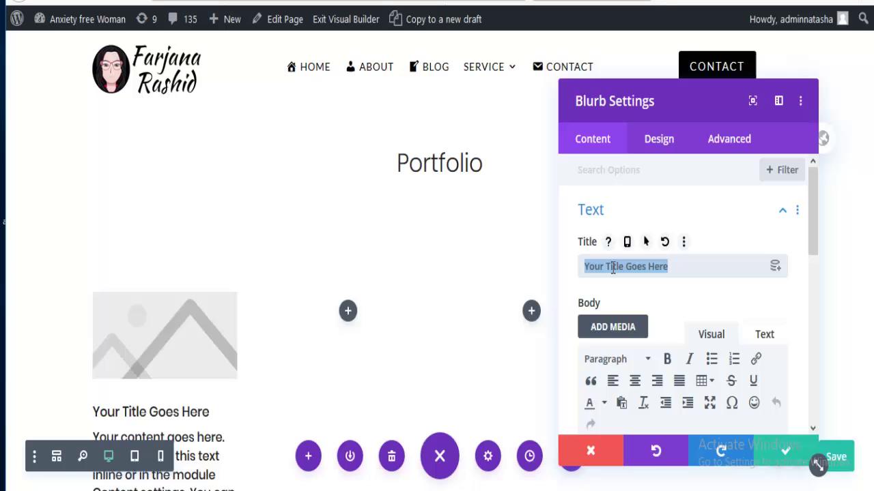
pyautogui.write('DIVI website')
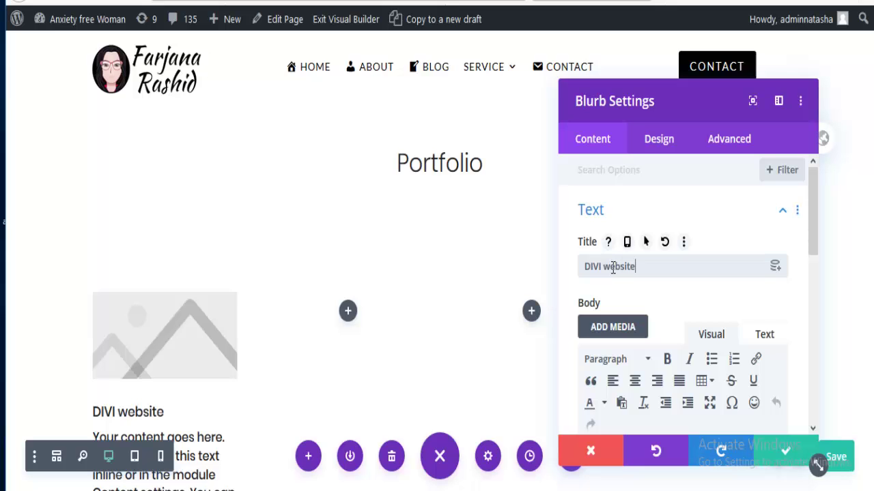
pyautogui.scroll(-5, 618, 272)
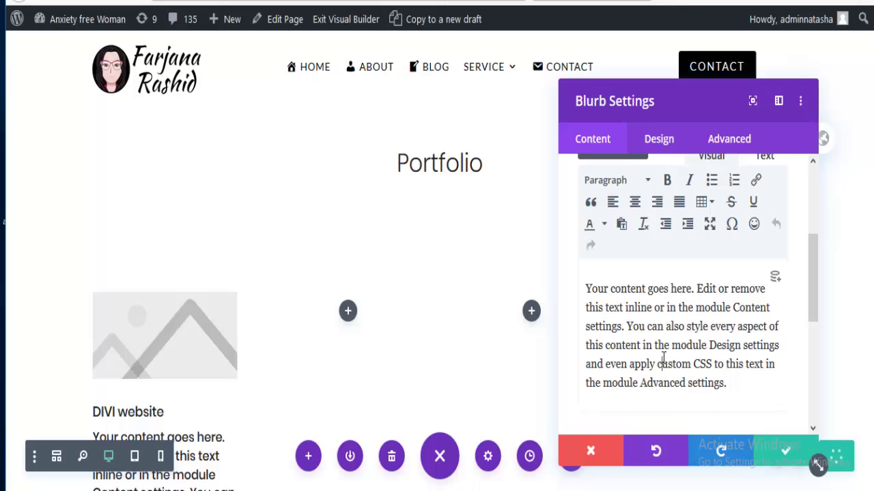
pyautogui.tripleClick(662, 358)
pyautogui.press('BackSpace')
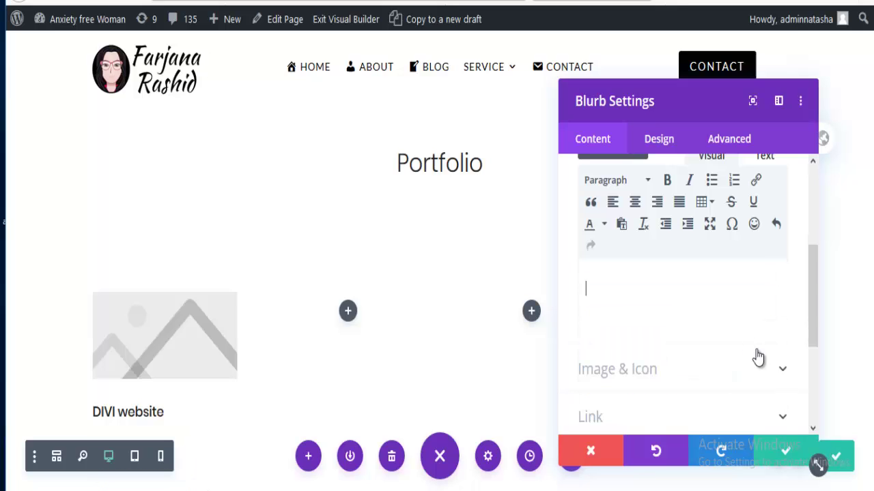
# Set the blurb's image to p2.jpg from the media library and save the module's settings.
pyautogui.scroll(-3, 659, 250)
pyautogui.click(653, 205)
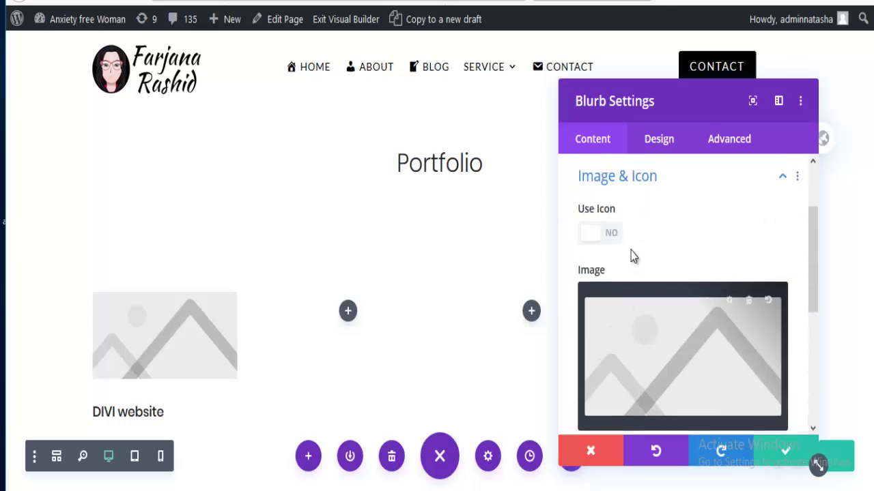
pyautogui.click(625, 318)
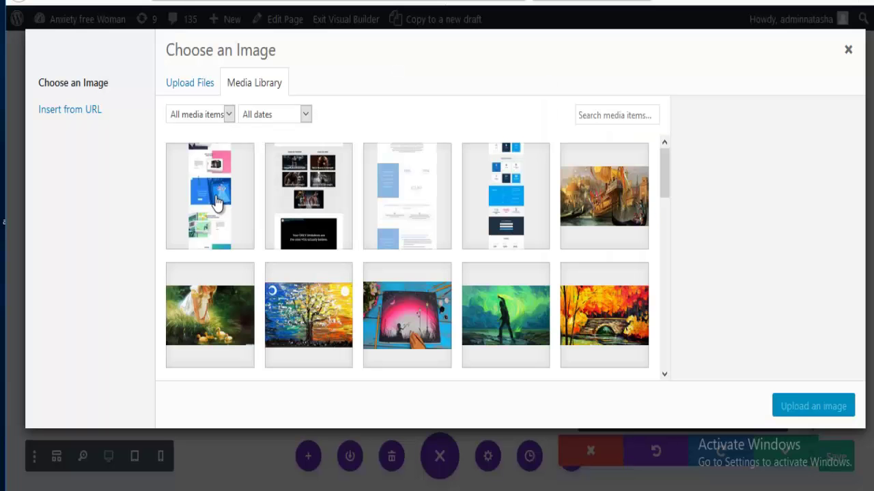
pyautogui.click(218, 202)
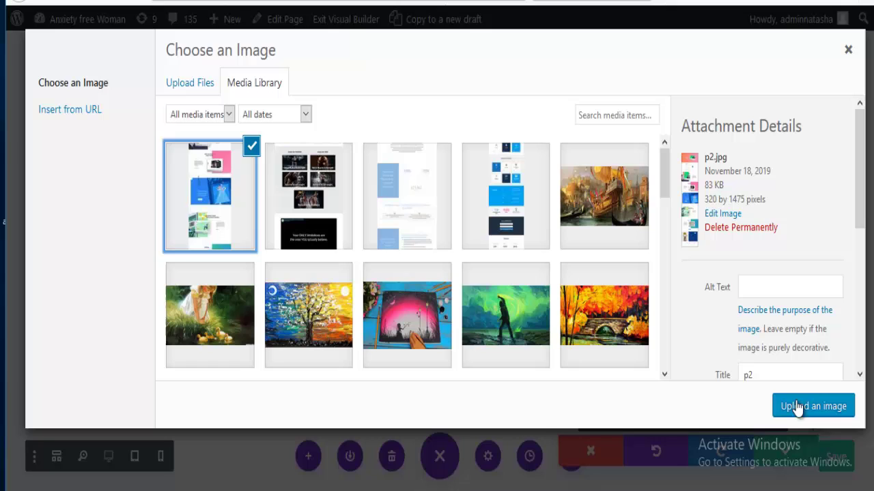
pyautogui.click(795, 407)
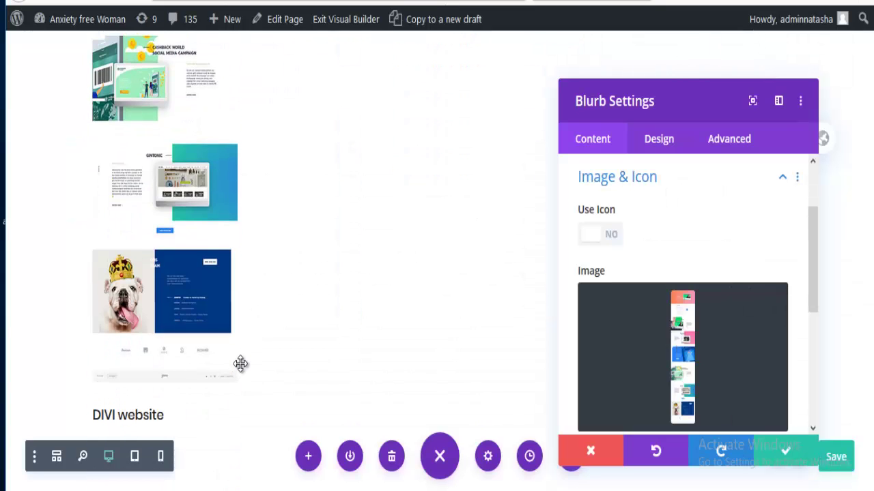
pyautogui.click(785, 459)
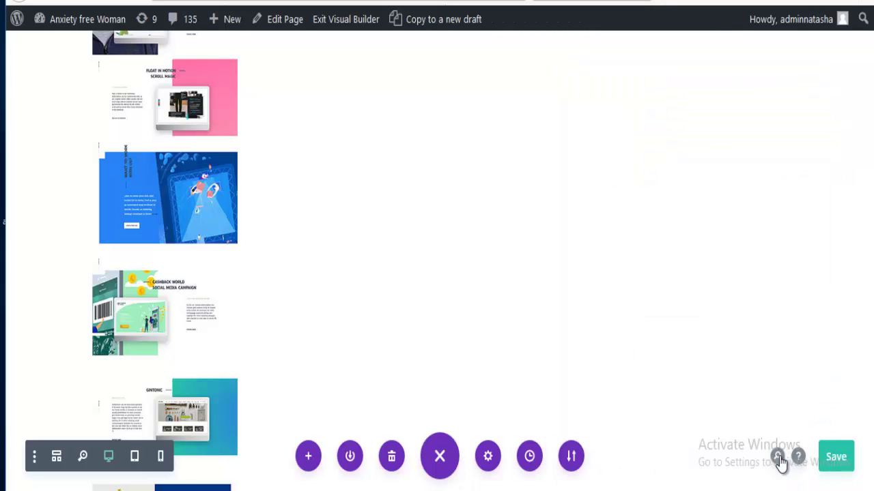
# Copy the first column's blurb into the second, third and fourth columns of the row.
pyautogui.scroll(3, 185, 205)
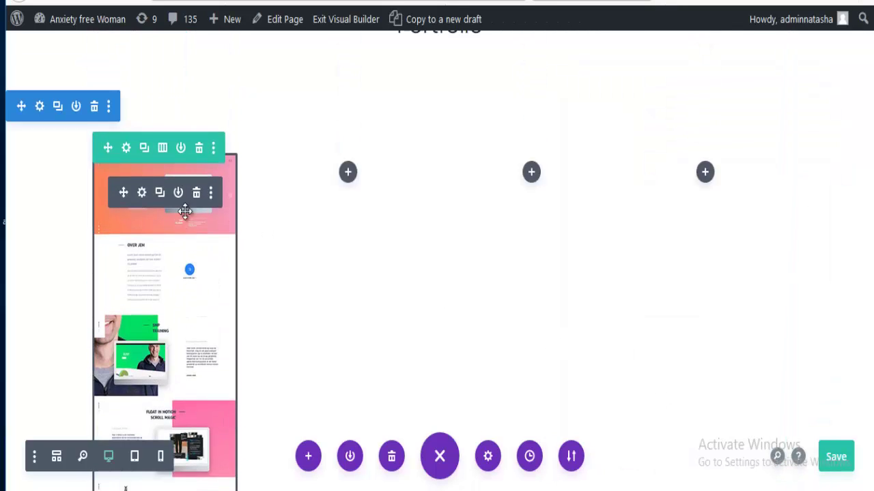
pyautogui.moveTo(162, 253)
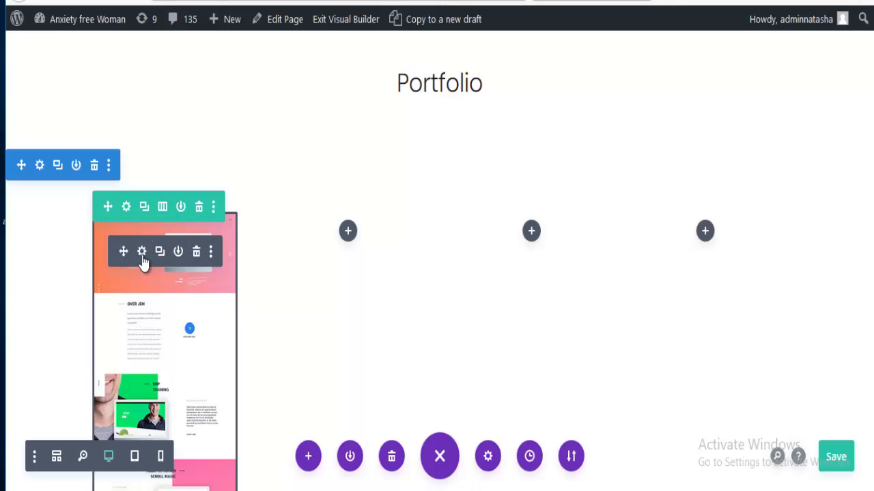
pyautogui.click(342, 235)
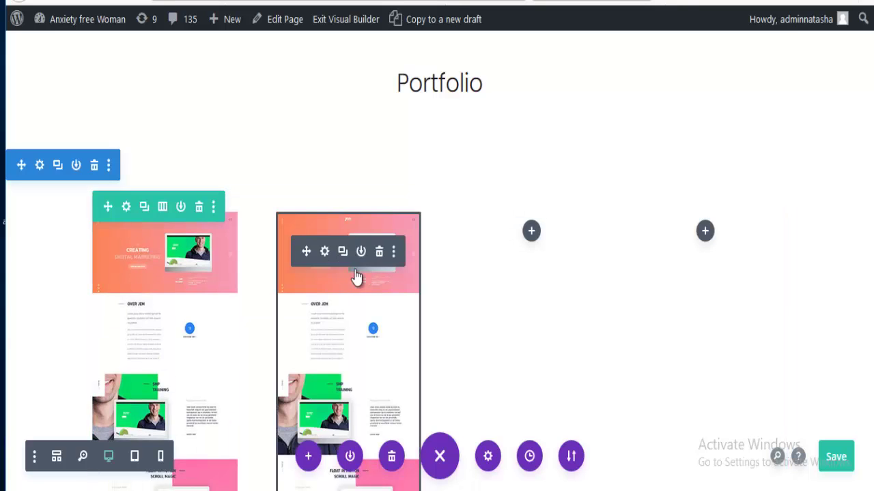
pyautogui.click(533, 249)
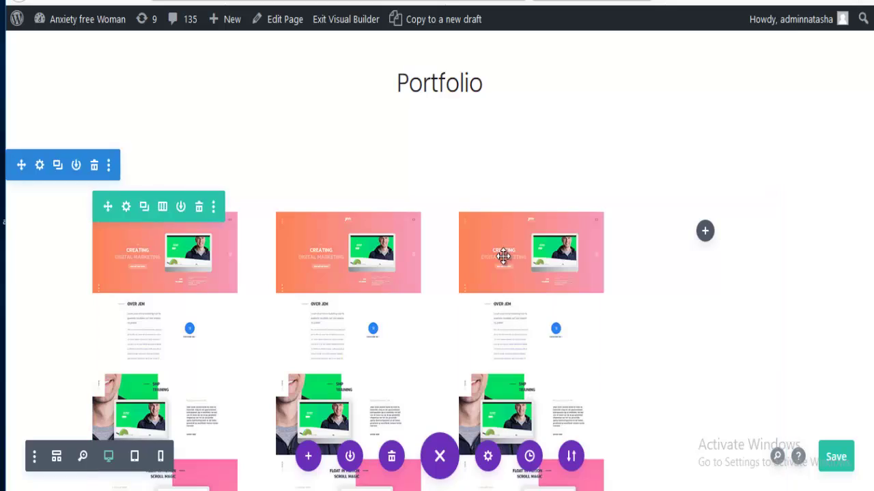
pyautogui.scroll(-8, 491, 262)
pyautogui.scroll(10, 495, 283)
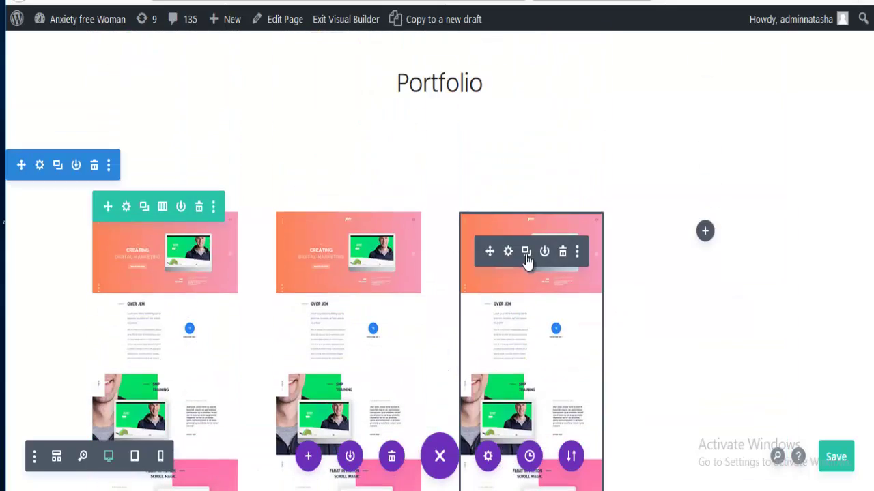
pyautogui.click(669, 276)
pyautogui.scroll(-8, 660, 285)
pyautogui.scroll(7, 512, 279)
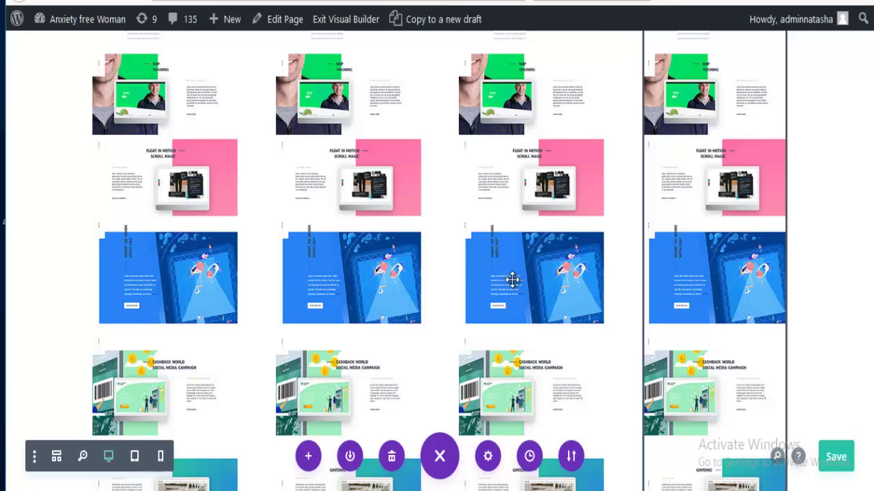
# Replace the second column's blurb image with the dark fitness-products website screenshot from the media library and save the module.
pyautogui.click(326, 93)
pyautogui.click(634, 199)
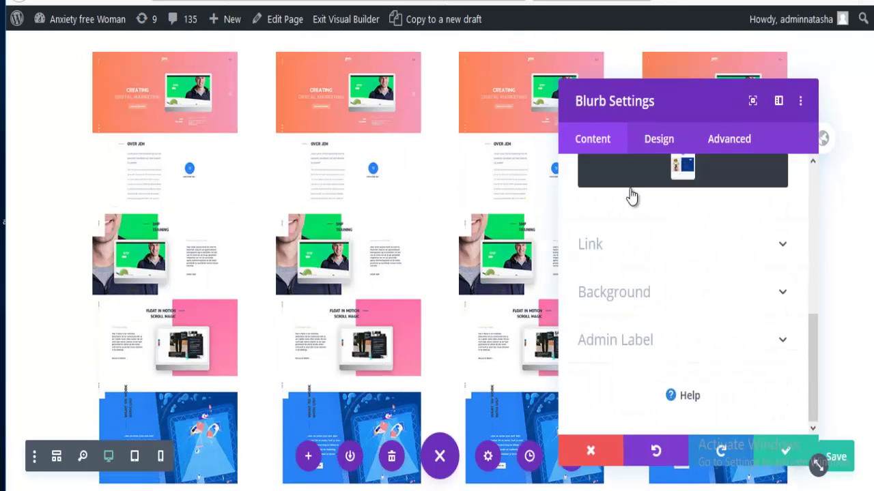
pyautogui.click(632, 191)
pyautogui.doubleClick(353, 253)
pyautogui.click(478, 268)
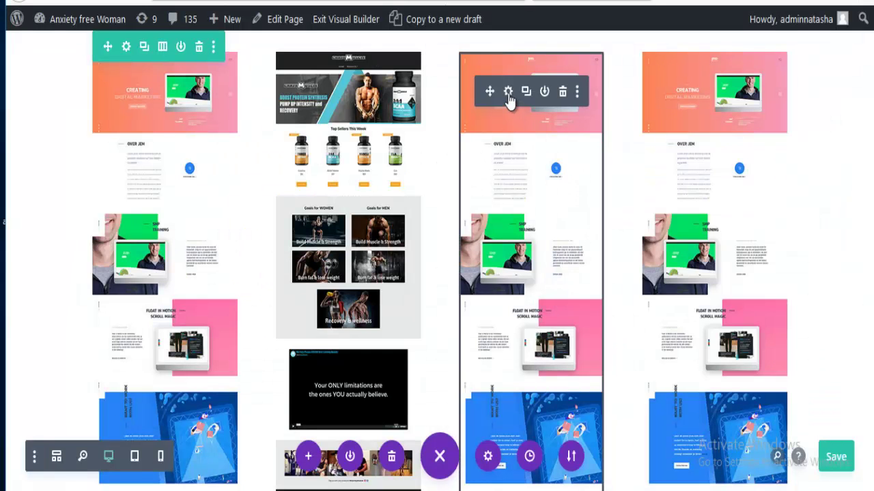
# Replace the third column's blurb image with the light blue MindOverGut website screenshot and save the module.
pyautogui.click(508, 90)
pyautogui.click(669, 339)
pyautogui.doubleClick(589, 228)
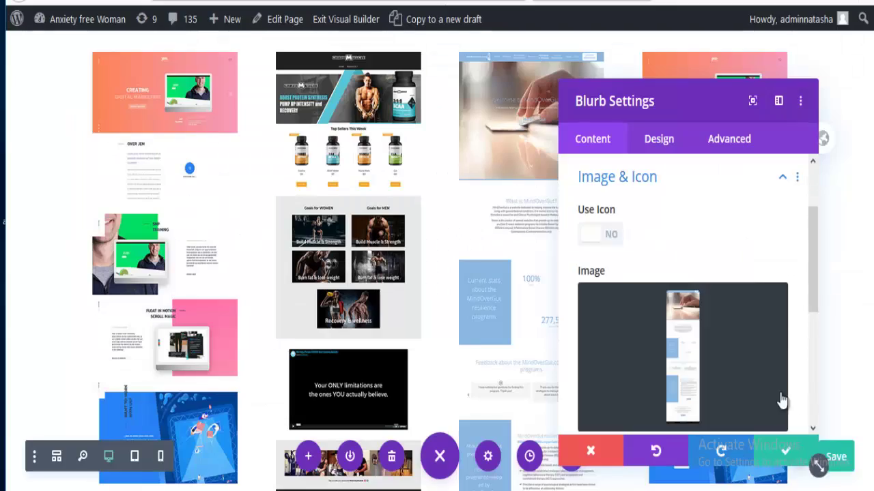
pyautogui.click(785, 451)
# Replace the fourth column's blurb image with Abstract-Painting-HD-Wallpapers-1-1.jpg from the media library and save the module.
pyautogui.click(690, 101)
pyautogui.click(634, 199)
pyautogui.click(682, 314)
pyautogui.click(526, 195)
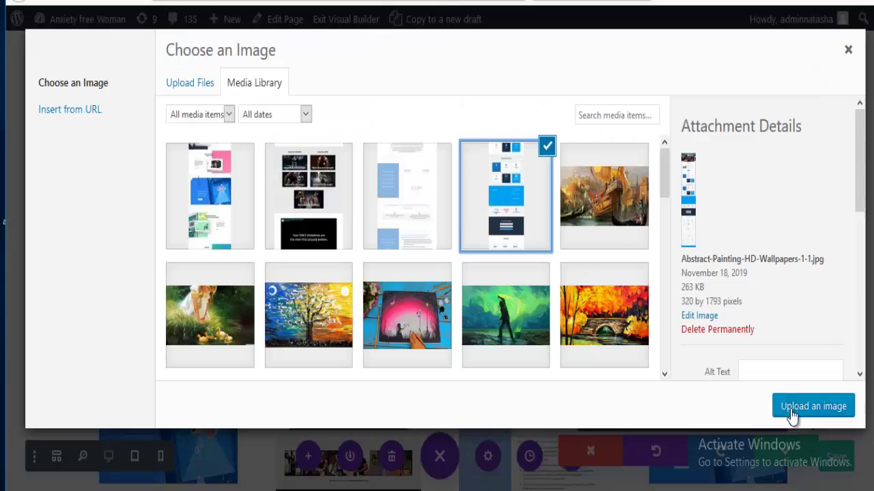
pyautogui.click(809, 405)
pyautogui.click(785, 450)
# Assign the CSS class "portfolio" to the first column's blurb and save the module's settings.
pyautogui.scroll(-1, 724, 355)
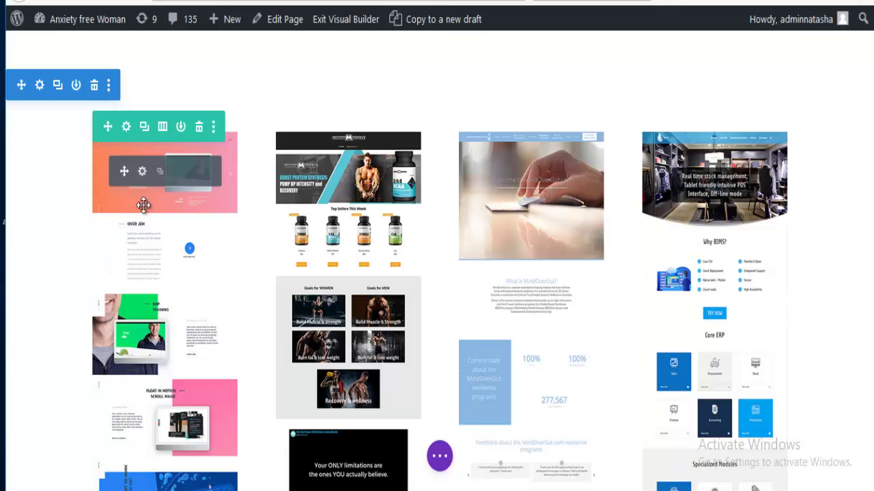
pyautogui.moveTo(142, 179)
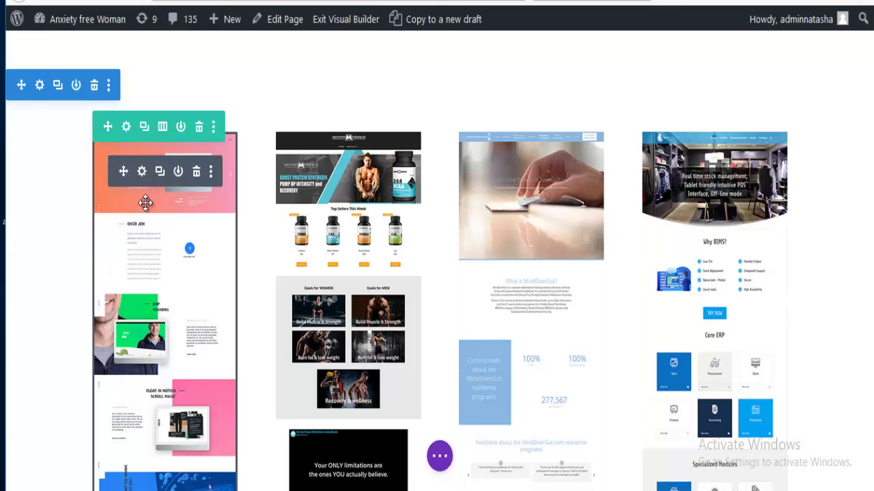
pyautogui.click(141, 172)
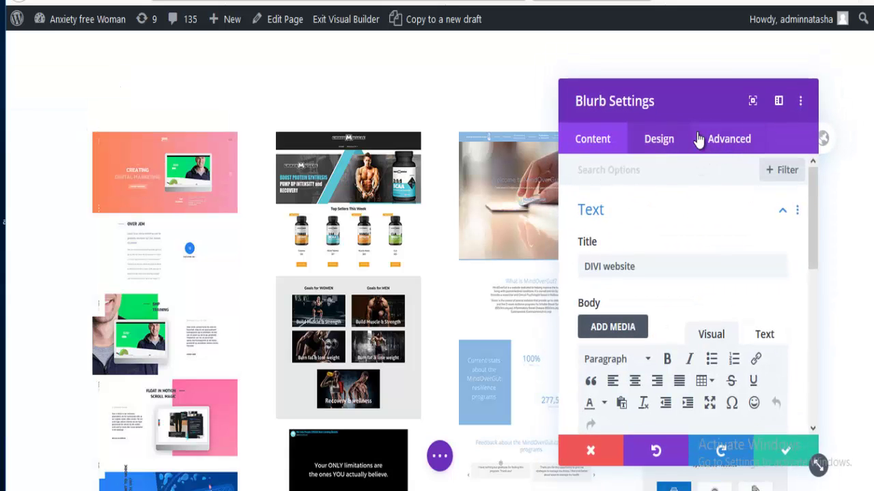
pyautogui.click(729, 145)
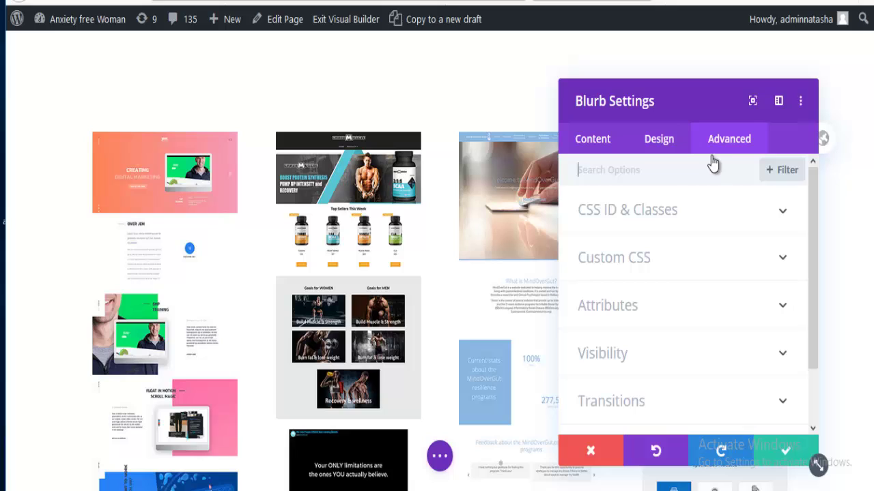
pyautogui.click(619, 212)
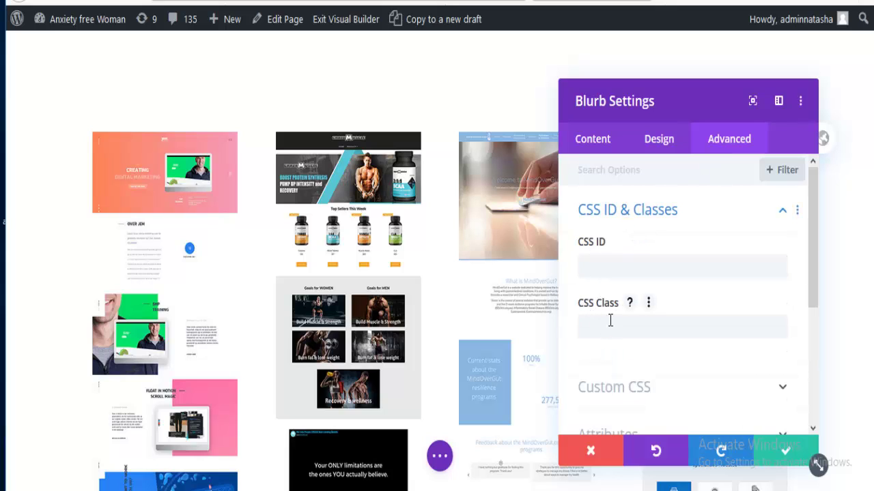
pyautogui.click(602, 332)
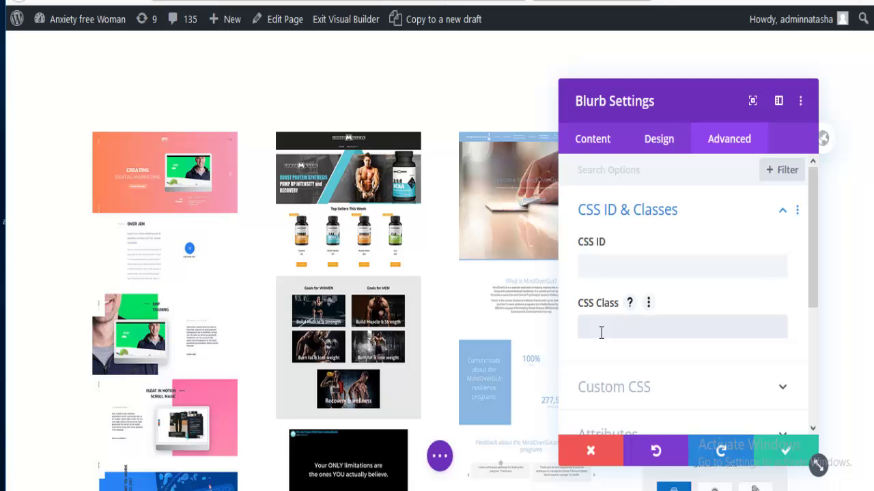
pyautogui.write('po')
pyautogui.write('portfolio')
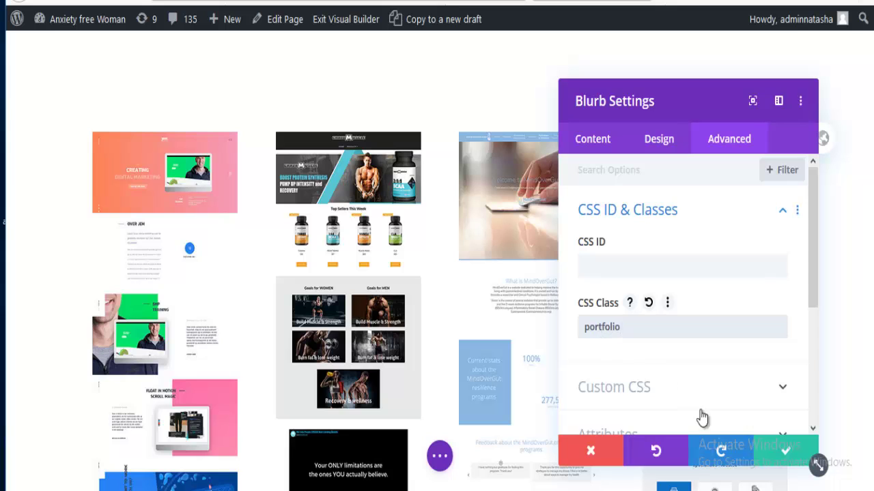
pyautogui.click(782, 449)
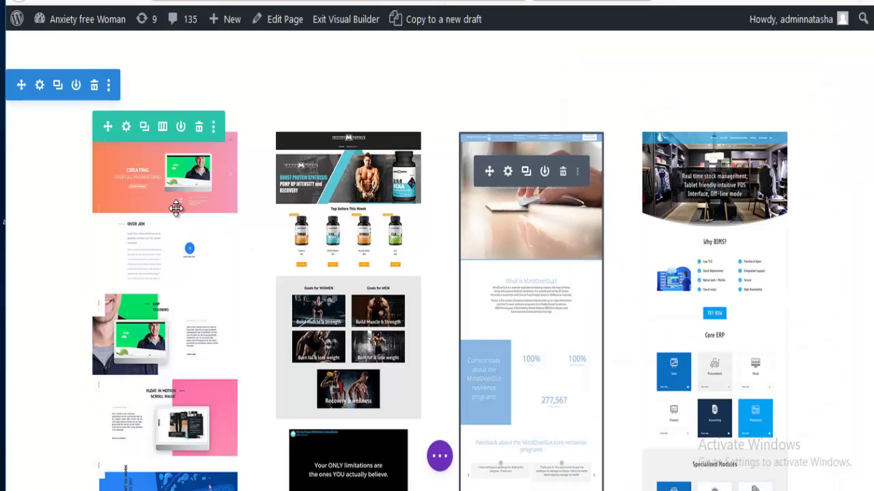
# Copy the module styles of the first column's blurb and paste them onto the second, third and fourth columns' blurbs.
pyautogui.click(210, 171)
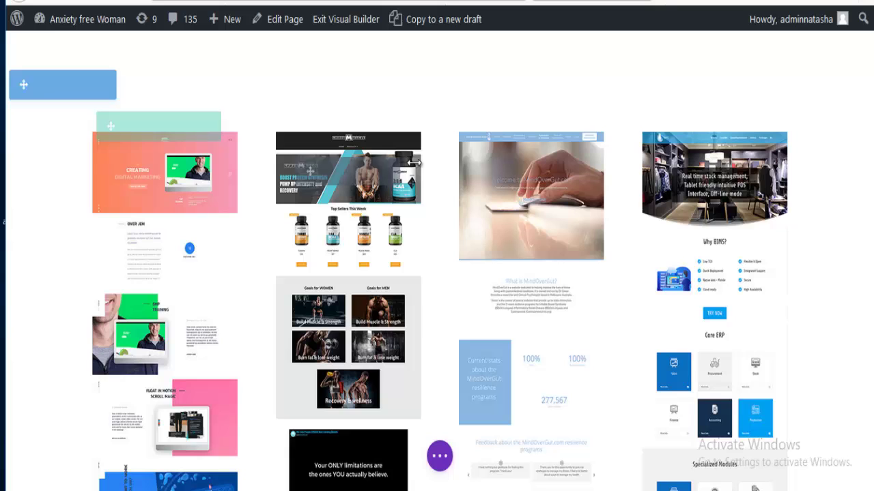
pyautogui.click(394, 172)
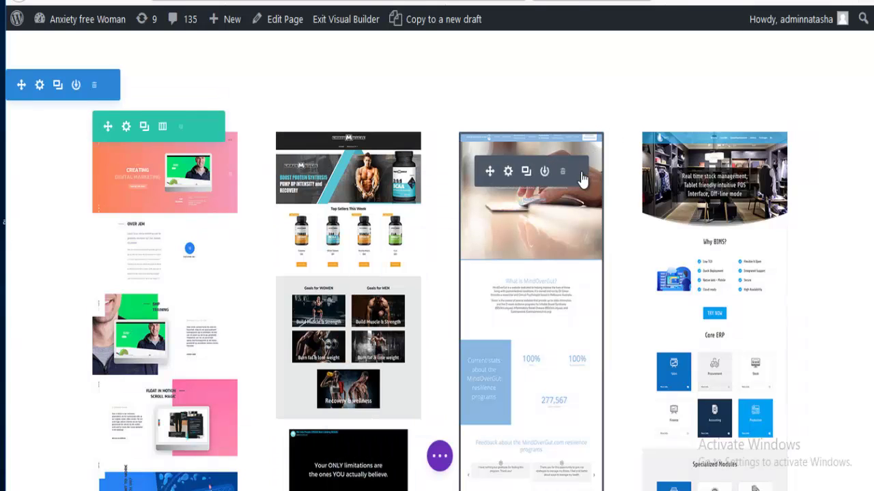
pyautogui.click(577, 173)
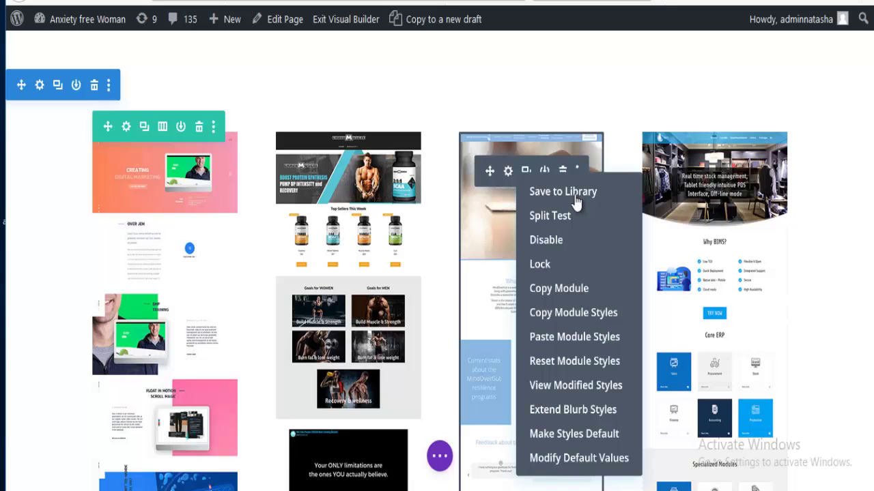
pyautogui.click(559, 338)
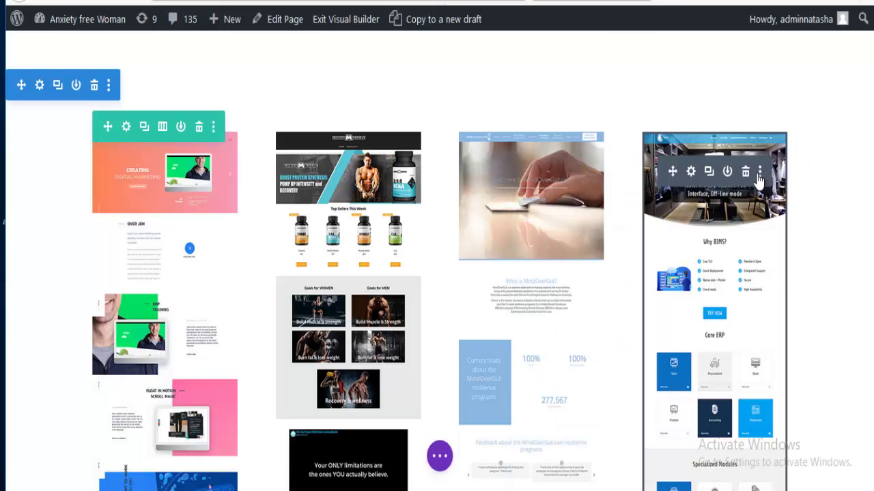
pyautogui.click(760, 176)
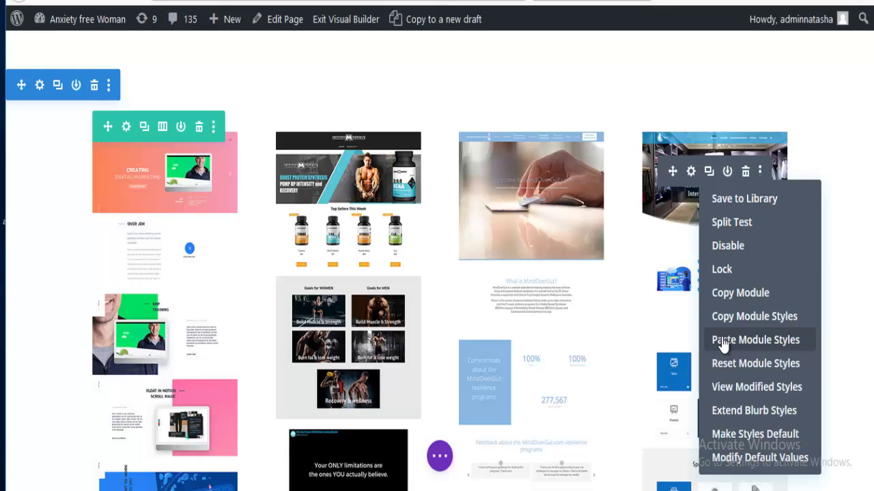
pyautogui.click(721, 341)
# Save the portfolio page with its four styled blurbs.
pyautogui.scroll(-5, 511, 384)
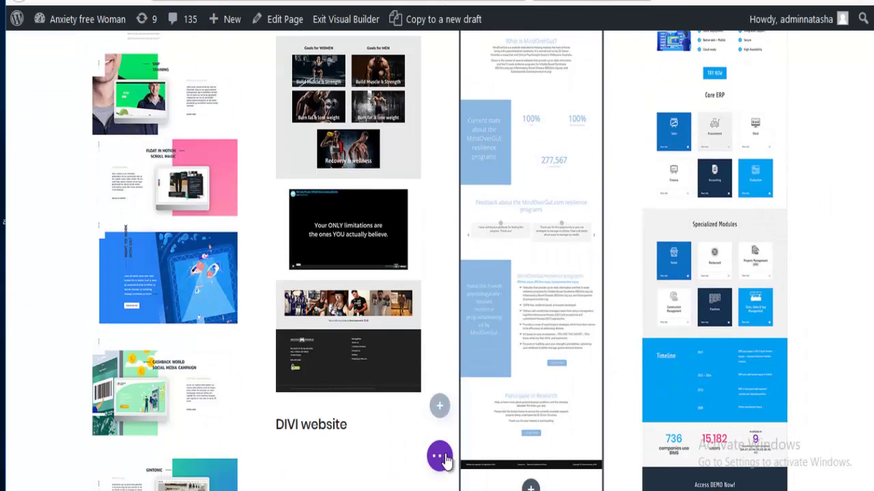
pyautogui.click(440, 458)
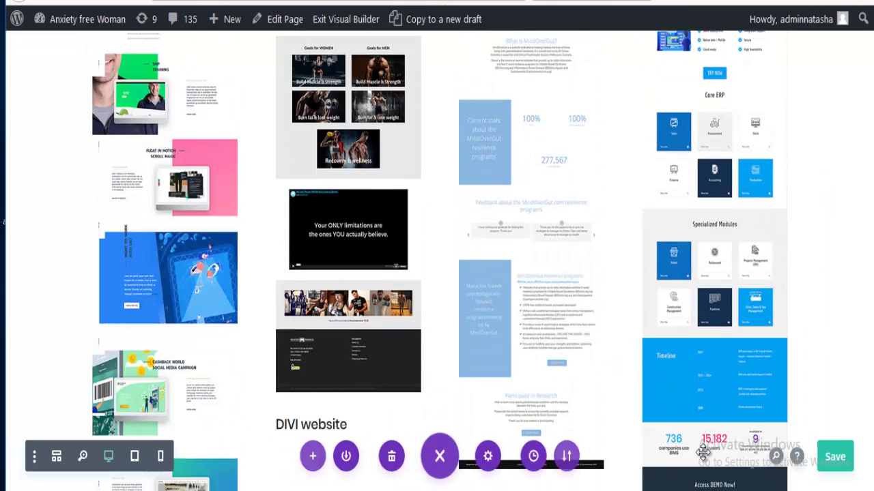
pyautogui.click(836, 457)
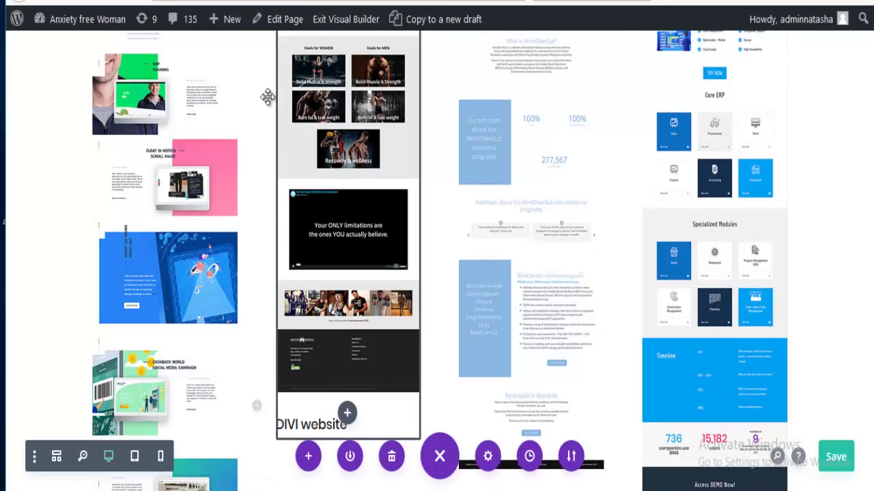
pyautogui.scroll(3, 267, 94)
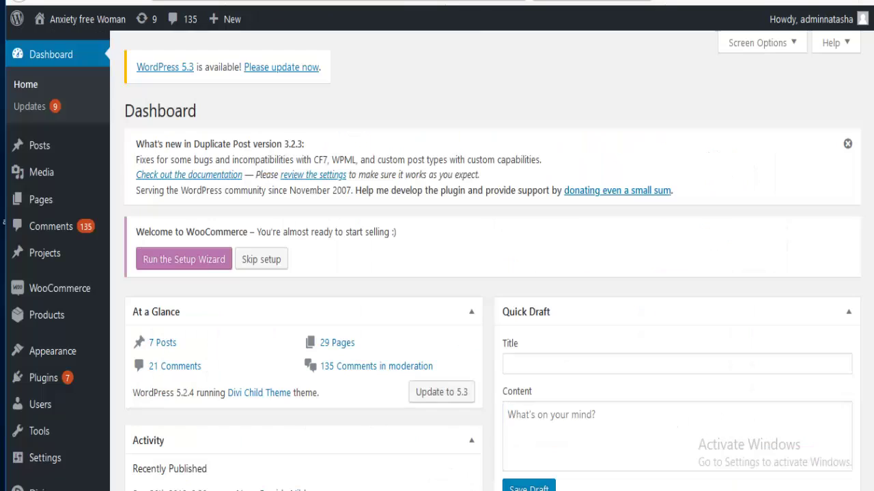
# Search the WordPress plugin directory for "scrollbar", and install and activate the Custom Scrollbar plugin.
pyautogui.scroll(-2, 69, 260)
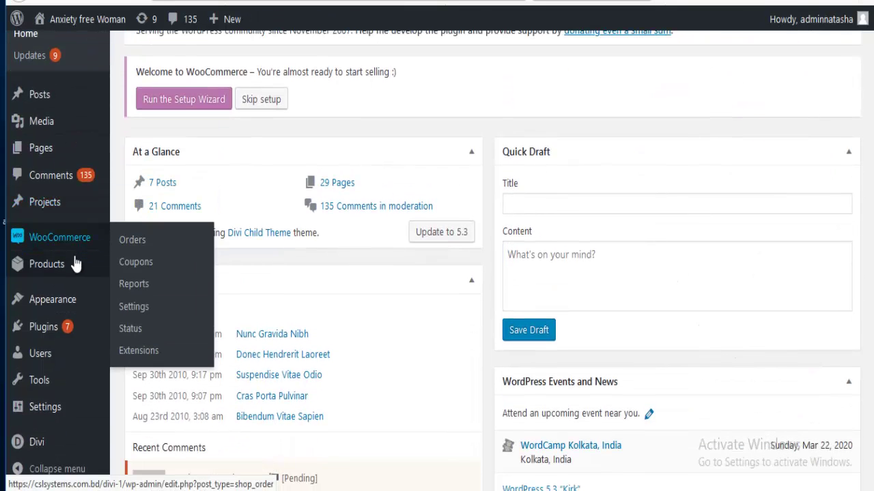
pyautogui.moveTo(51, 331)
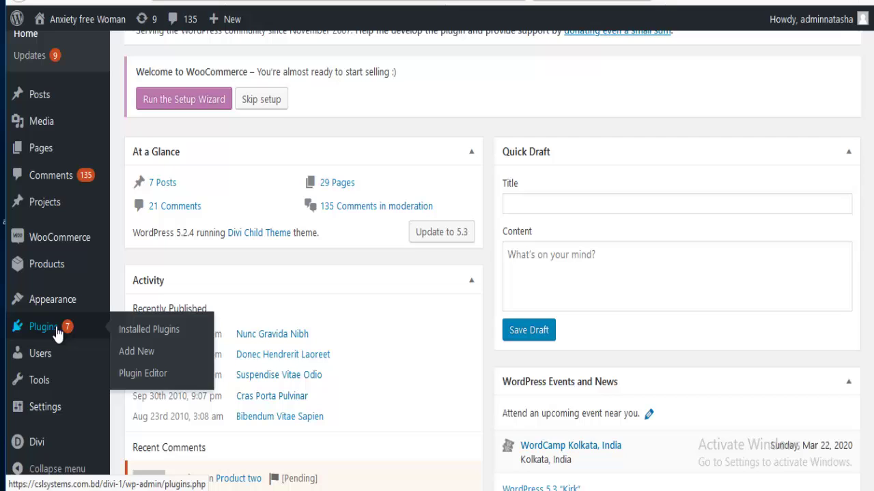
pyautogui.click(128, 357)
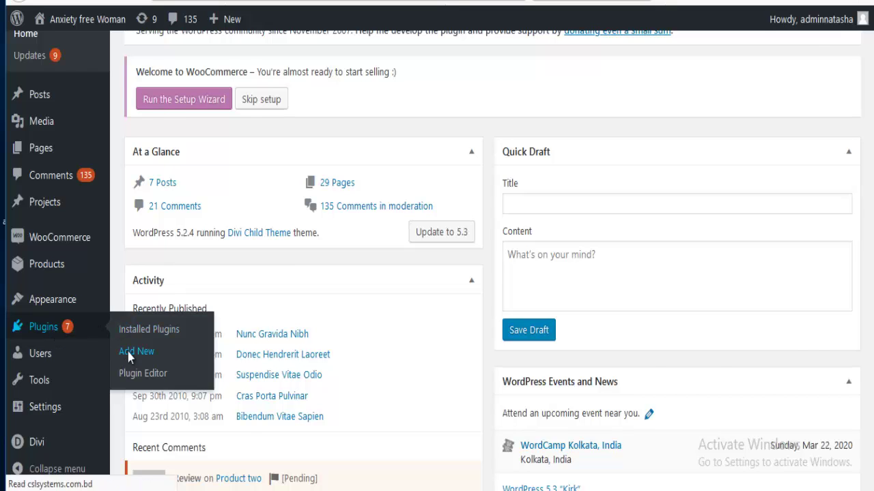
pyautogui.click(715, 245)
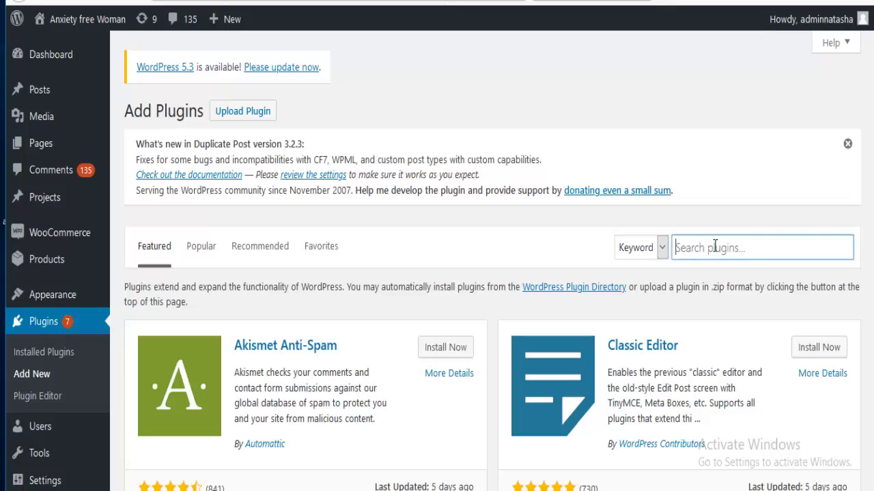
pyautogui.write('scr')
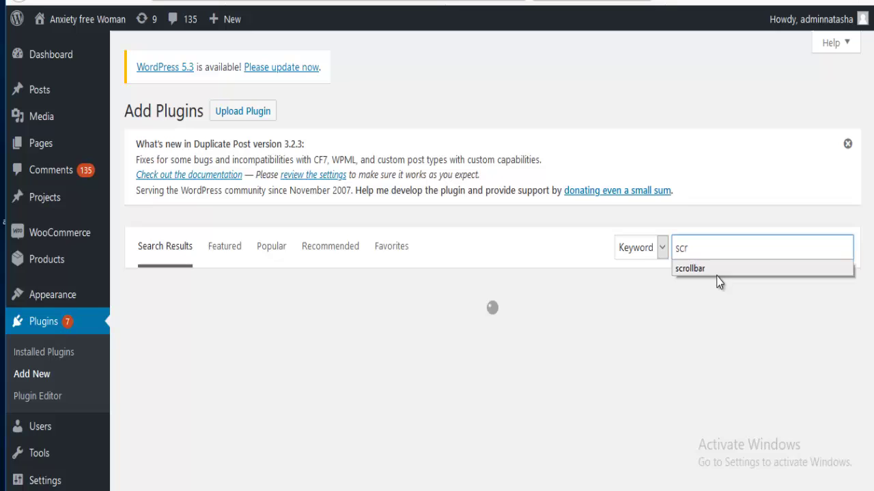
pyautogui.click(709, 269)
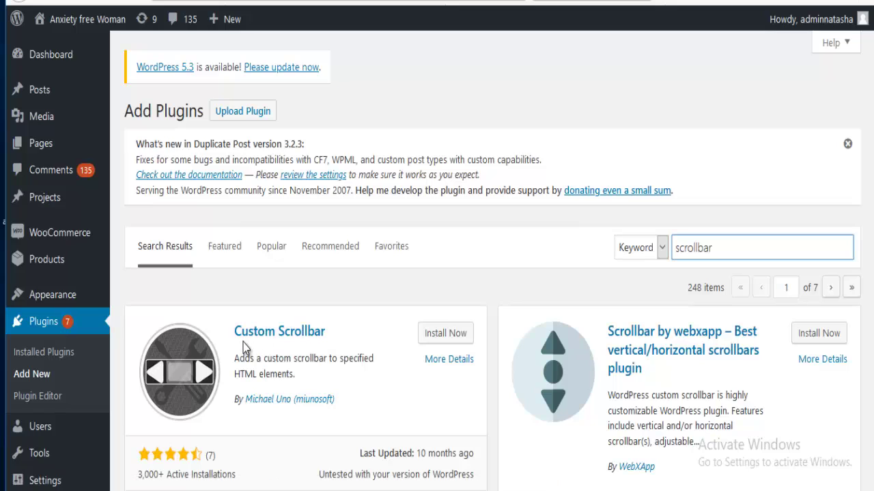
pyautogui.click(454, 337)
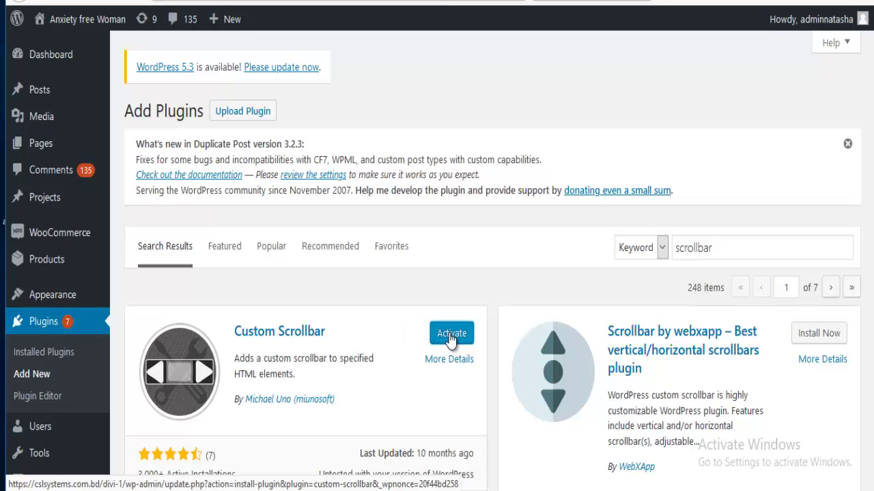
pyautogui.click(451, 334)
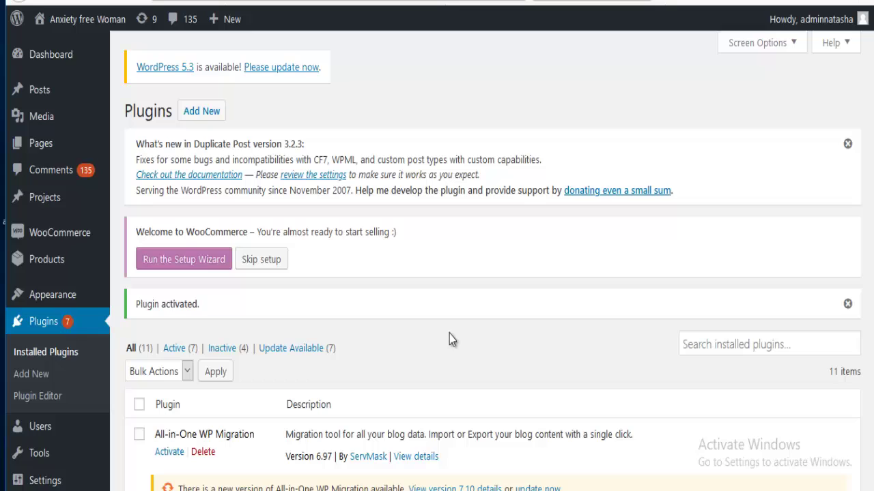
# Open the Custom Scrollbar plugin's settings, expand the scrollbar entry and name it "portfolio".
pyautogui.scroll(-3, 275, 348)
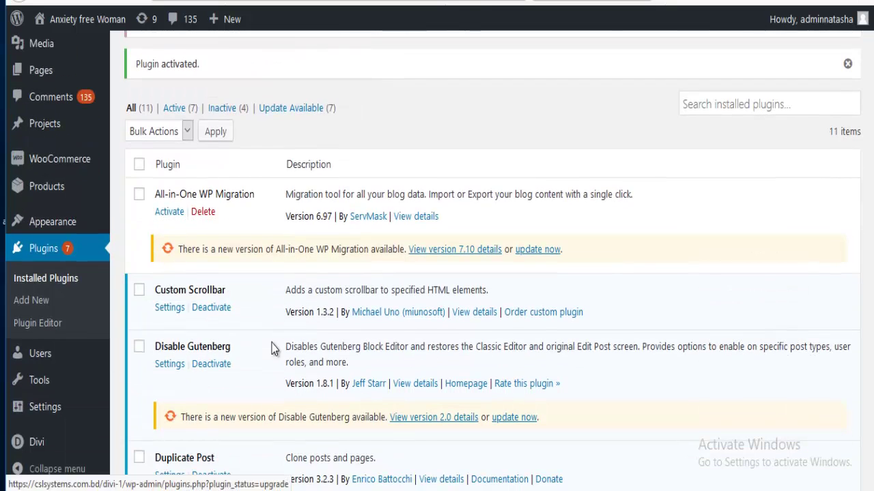
pyautogui.click(165, 310)
pyautogui.click(172, 310)
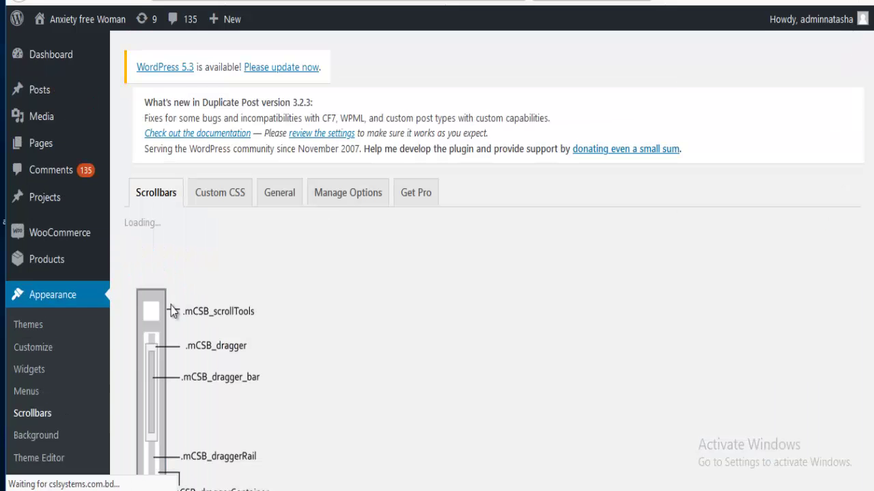
pyautogui.scroll(-2, 172, 312)
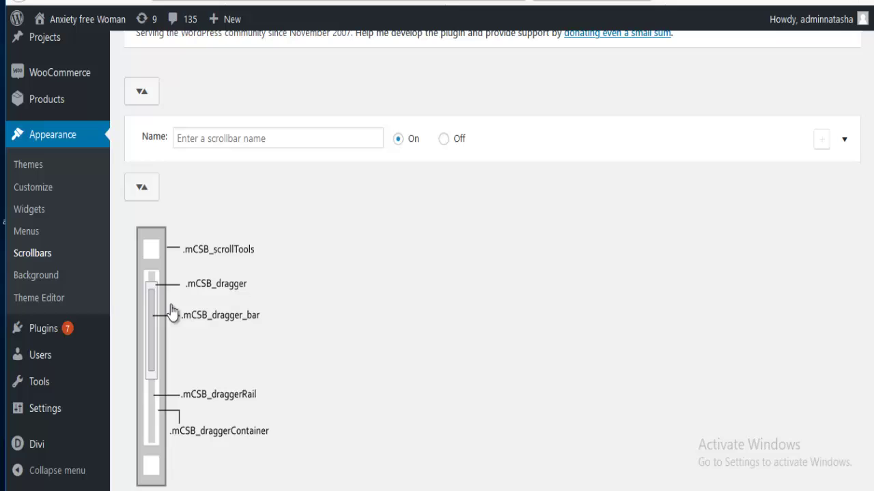
pyautogui.click(843, 140)
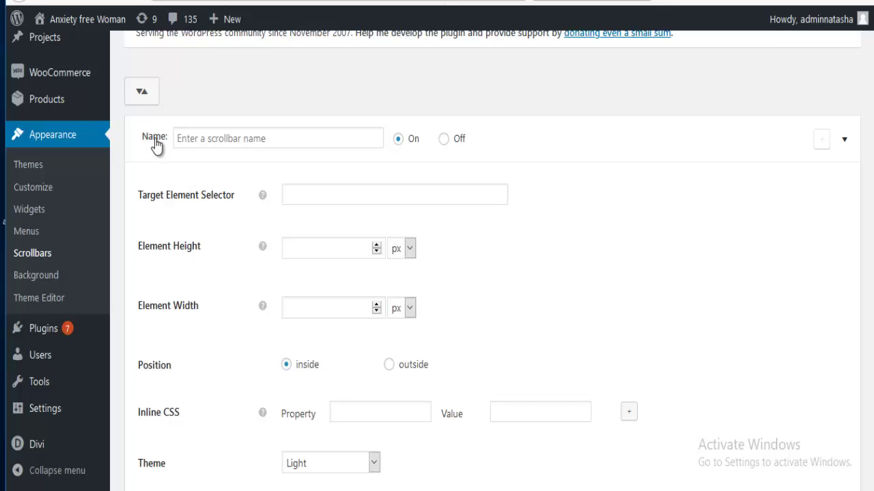
pyautogui.click(191, 140)
pyautogui.write('p')
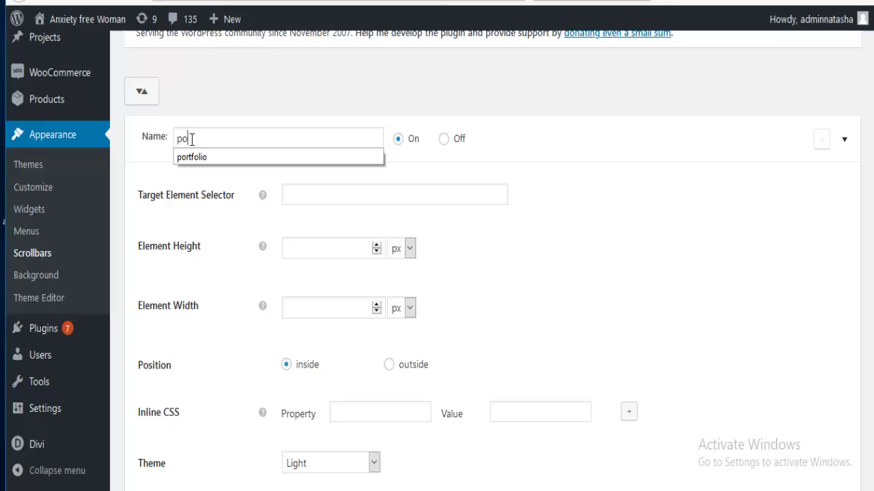
pyautogui.write('o')
pyautogui.click(197, 157)
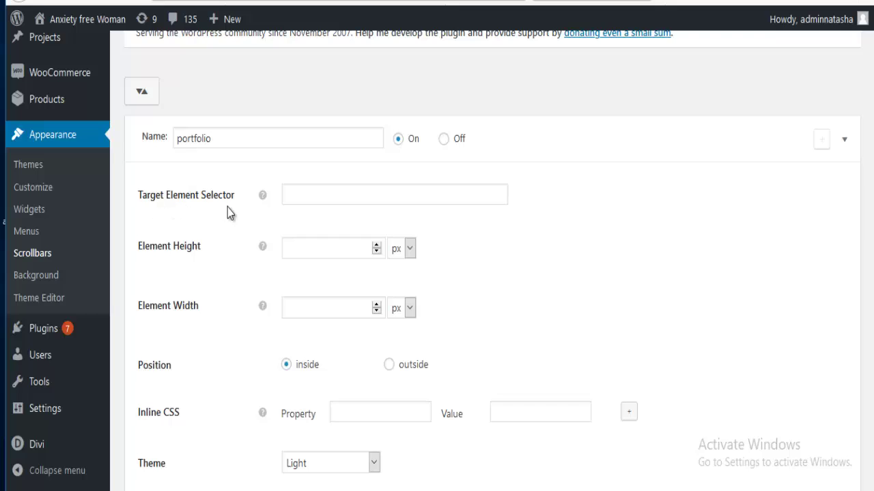
# Set the scrollbar's target element selector to ".portfolio".
pyautogui.click(314, 198)
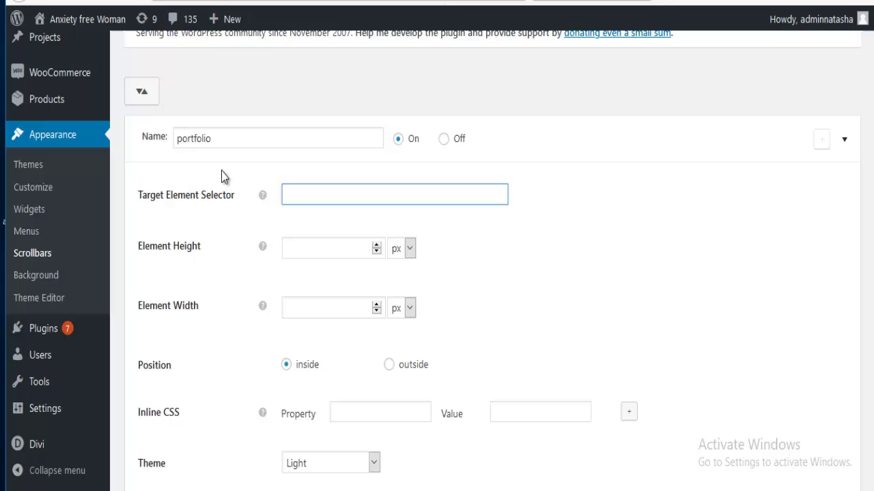
pyautogui.press('Down')
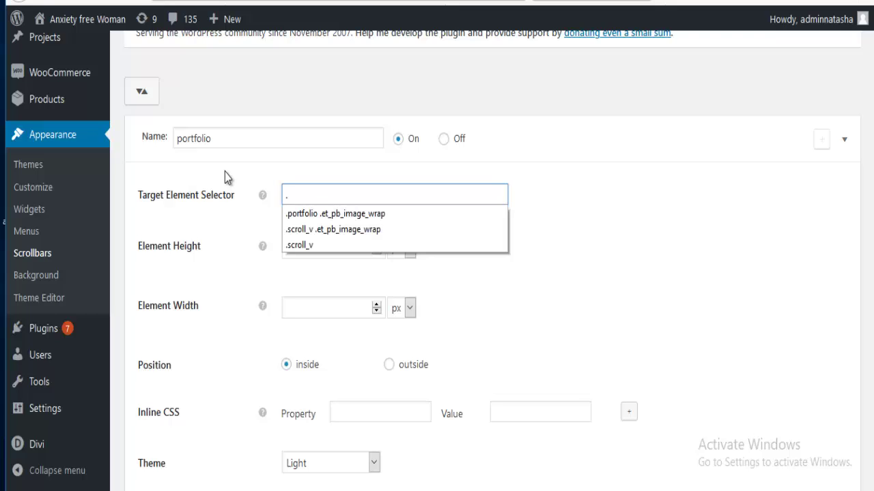
pyautogui.write('.portfolio')
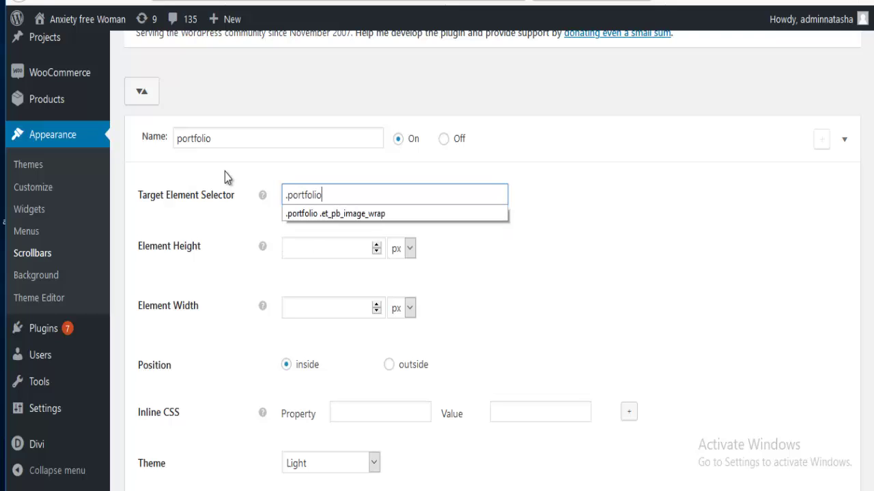
pyautogui.click(614, 225)
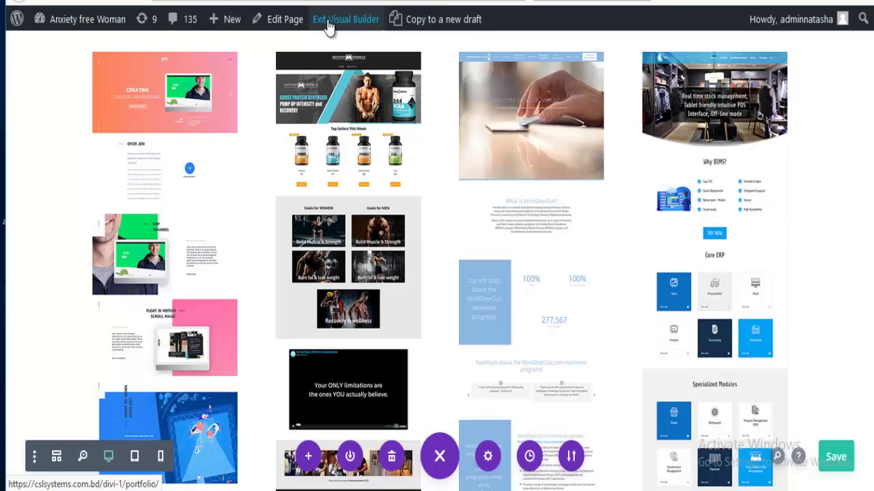
# Exit the visual builder on the portfolio page and inspect the first blurb's image to copy its wrapper class et_pb_image_wrap.
pyautogui.click(328, 20)
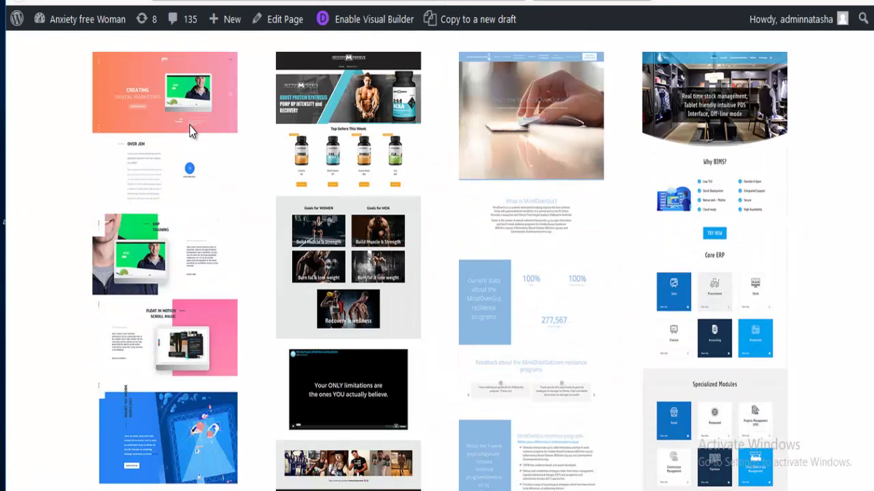
pyautogui.rightClick(191, 132)
pyautogui.click(233, 276)
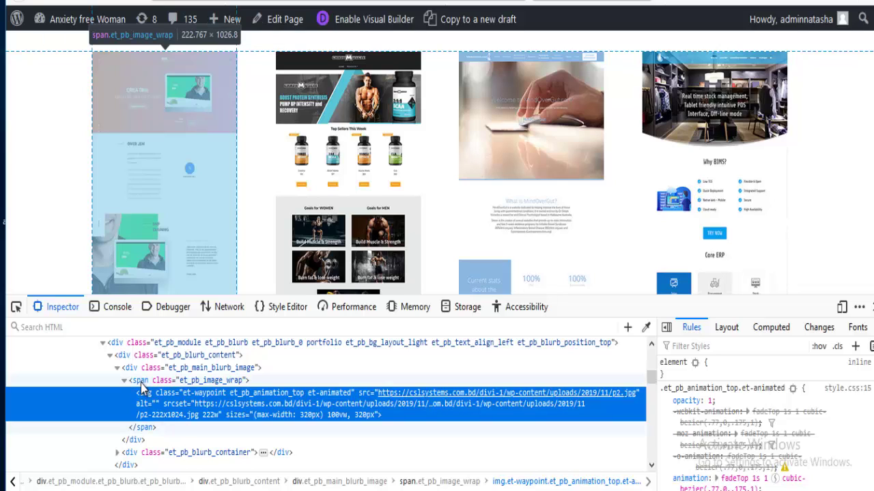
pyautogui.click(185, 381)
pyautogui.doubleClick(185, 381)
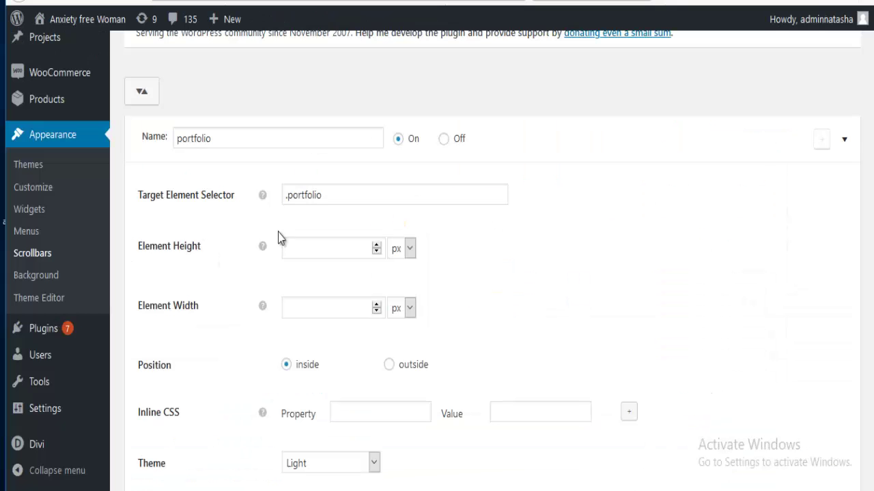
# Extend the target element selector to ".portfolio .et_pb_image_wrap".
pyautogui.click(334, 198)
pyautogui.click(334, 198)
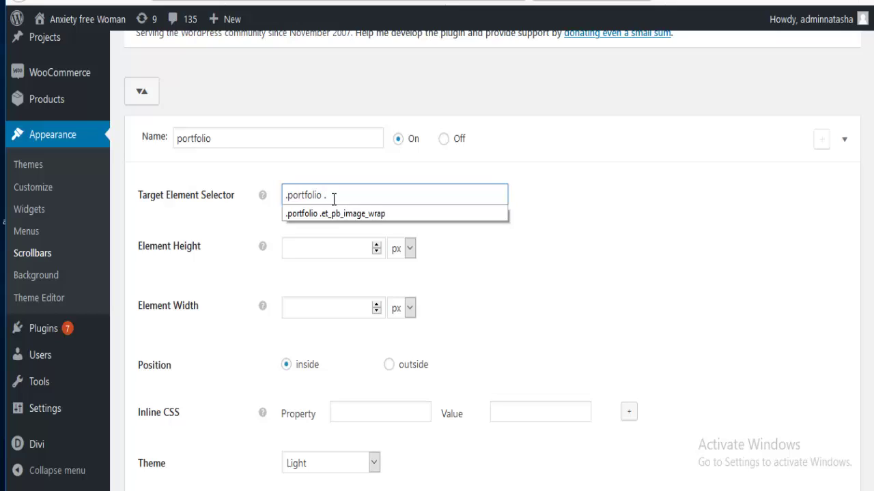
pyautogui.write('.')
pyautogui.press('Down')
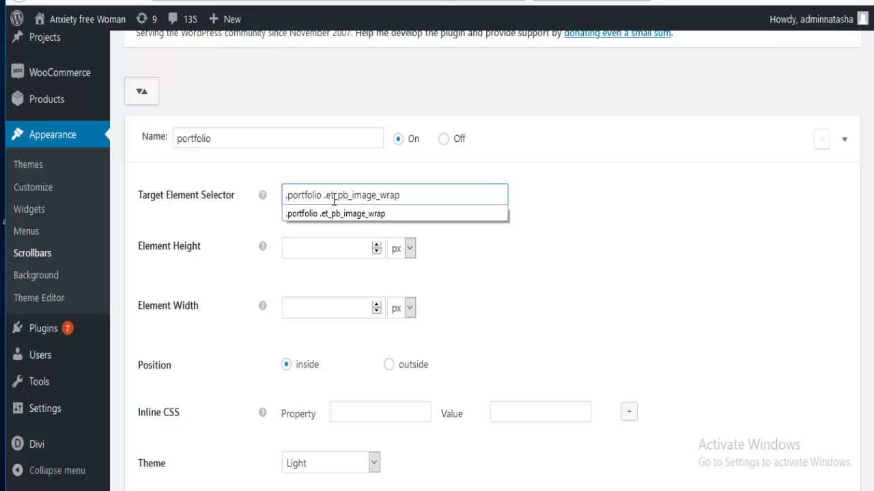
pyautogui.click(541, 251)
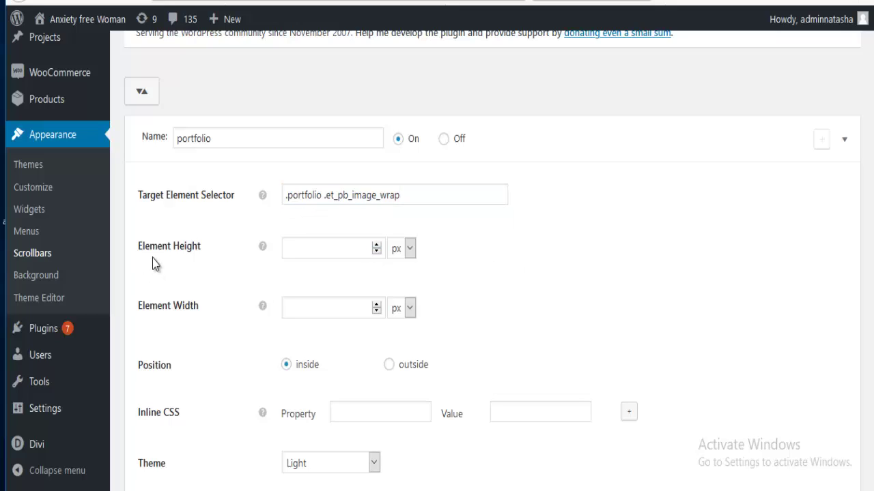
# Set the portfolio scrollbar's element height to 250 px.
pyautogui.click(303, 248)
pyautogui.click(304, 248)
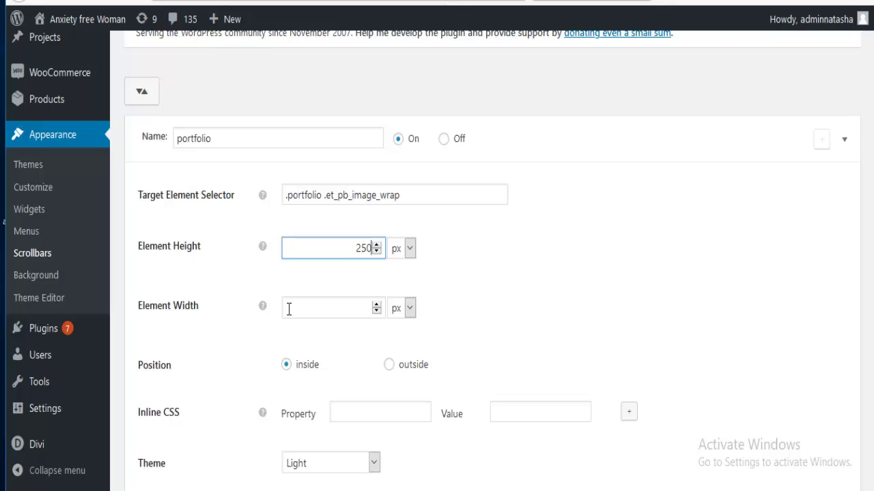
pyautogui.scroll(-2, 514, 318)
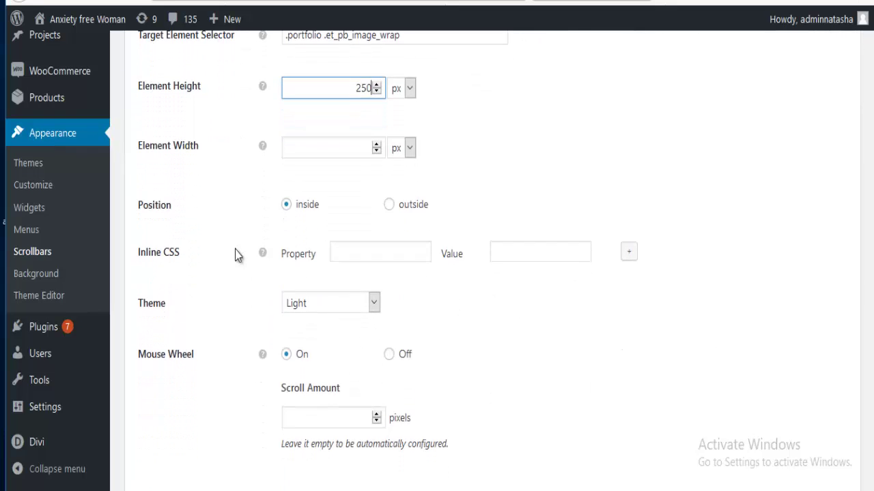
# Set the portfolio scrollbar's theme to Minimal-Dark and save the scrollbar settings.
pyautogui.scroll(-1, 341, 253)
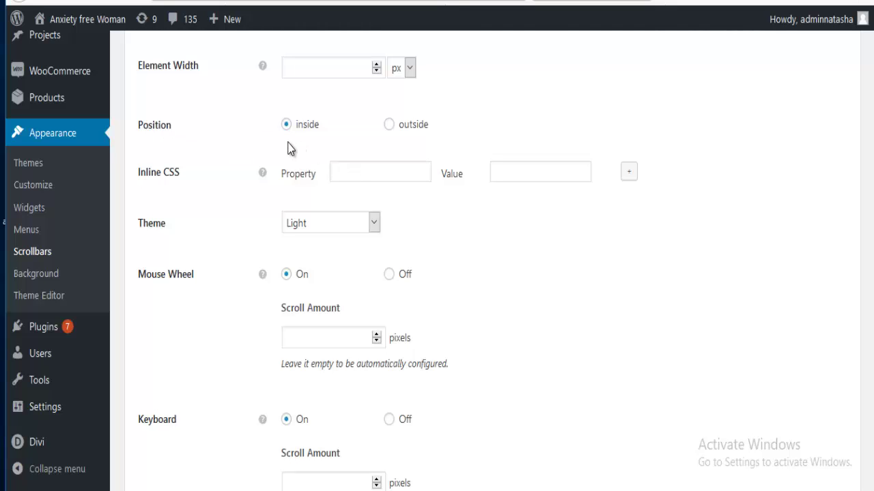
pyautogui.scroll(-1, 290, 148)
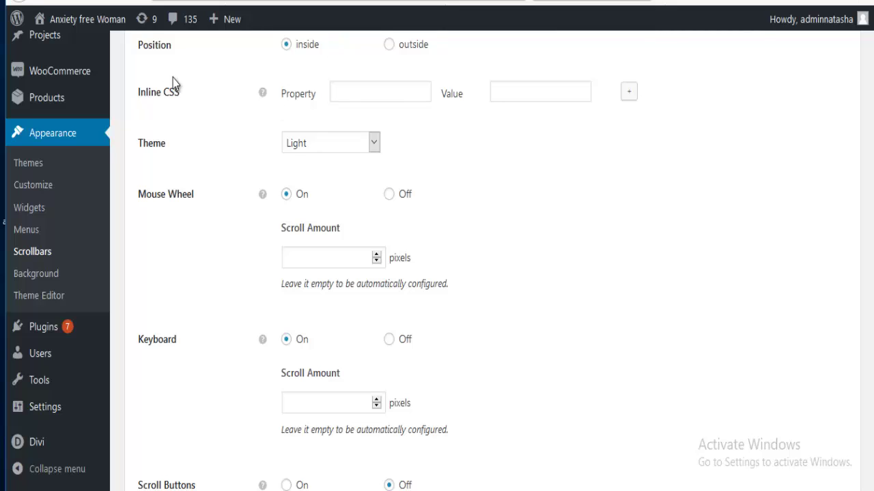
pyautogui.scroll(1, 173, 82)
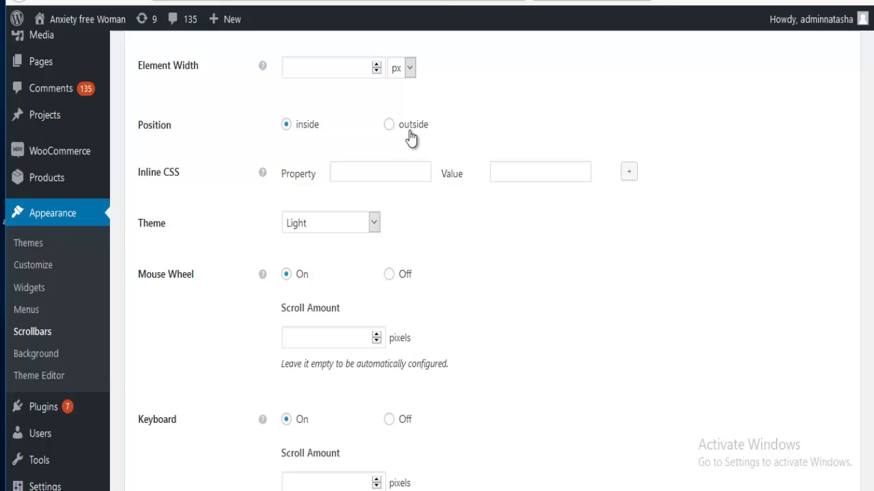
pyautogui.scroll(-1, 286, 197)
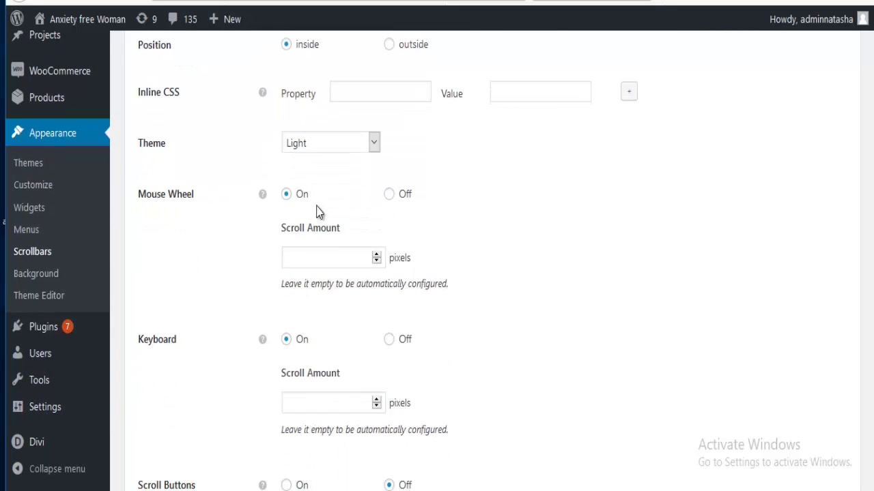
pyautogui.scroll(-1, 300, 239)
pyautogui.scroll(2, 285, 262)
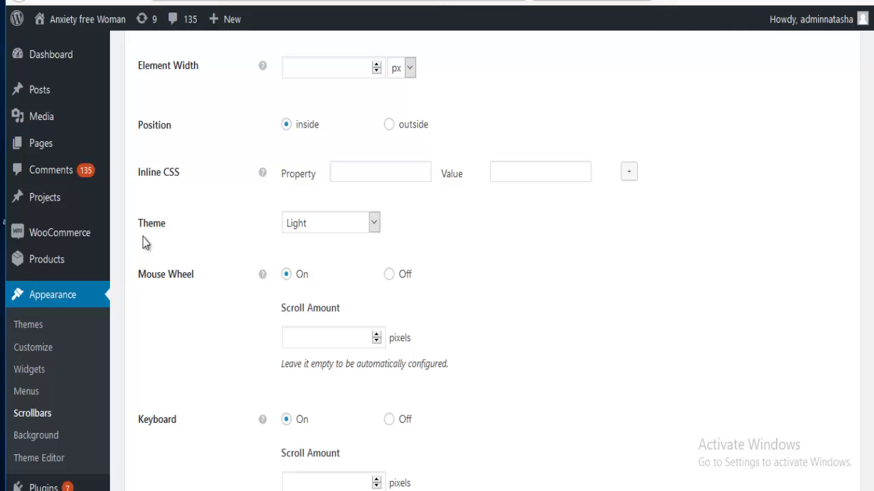
pyautogui.click(334, 226)
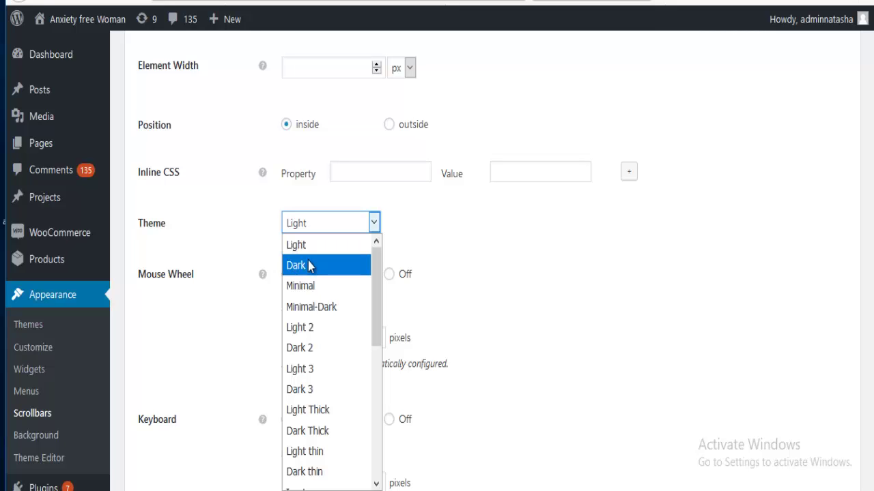
pyautogui.click(331, 309)
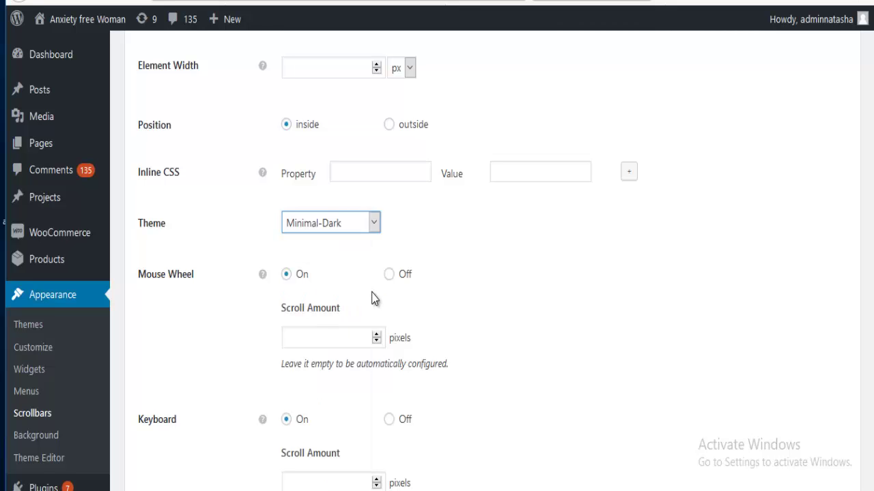
pyautogui.scroll(-12, 370, 296)
pyautogui.scroll(-3, 360, 309)
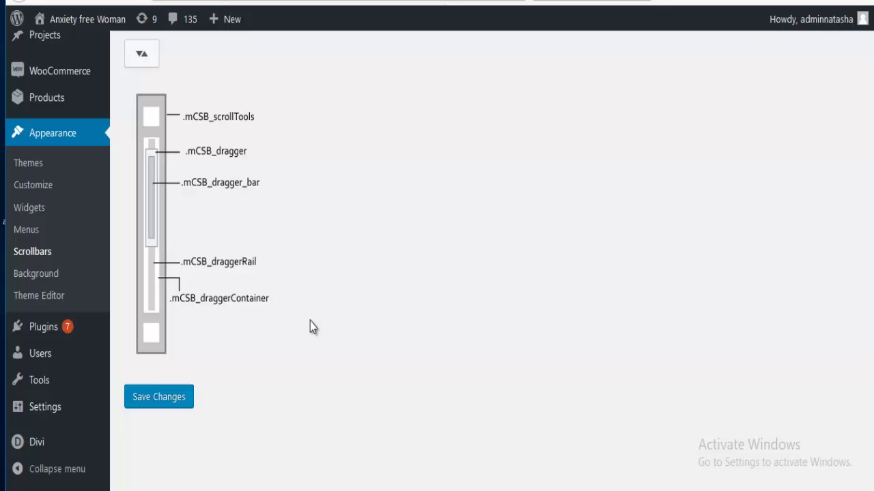
pyautogui.click(168, 347)
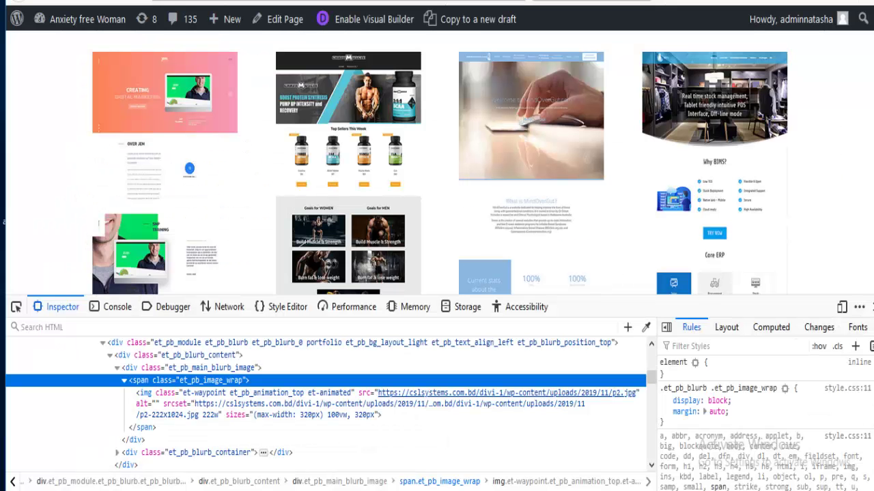
# Reload the portfolio page with the inspector closed and check how the four blurb screenshots scroll within their fixed height.
pyautogui.click(868, 306)
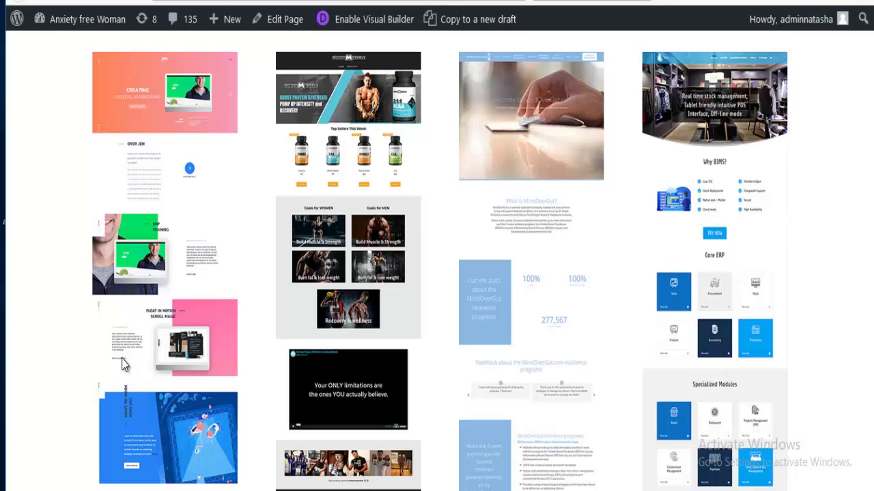
pyautogui.scroll(-5, 122, 366)
pyautogui.scroll(5, 21, 146)
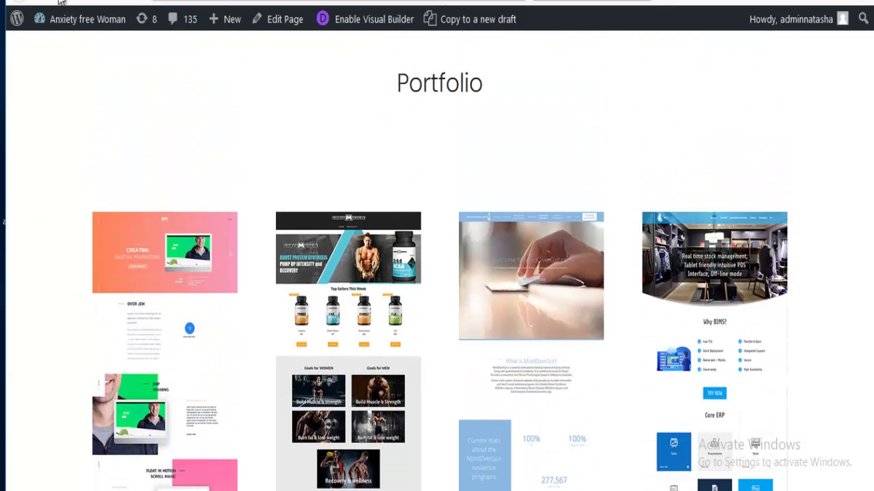
pyautogui.click(67, 26)
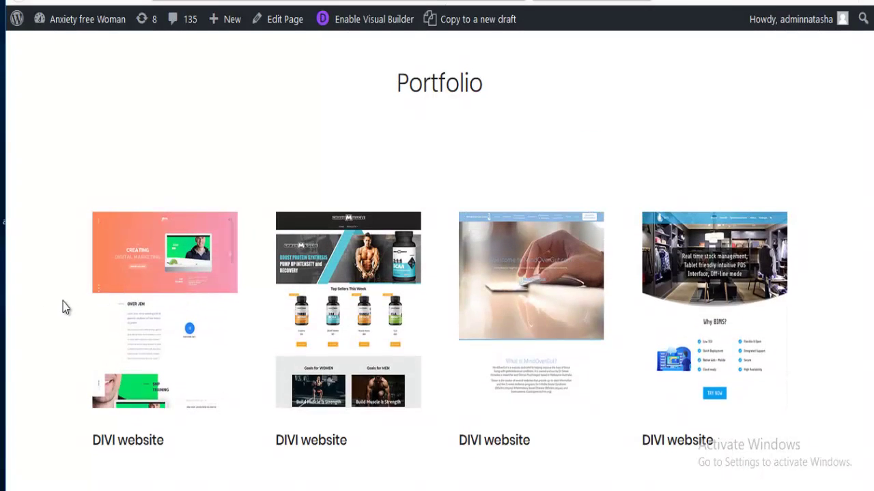
pyautogui.scroll(-1, 39, 273)
pyautogui.scroll(2, 41, 256)
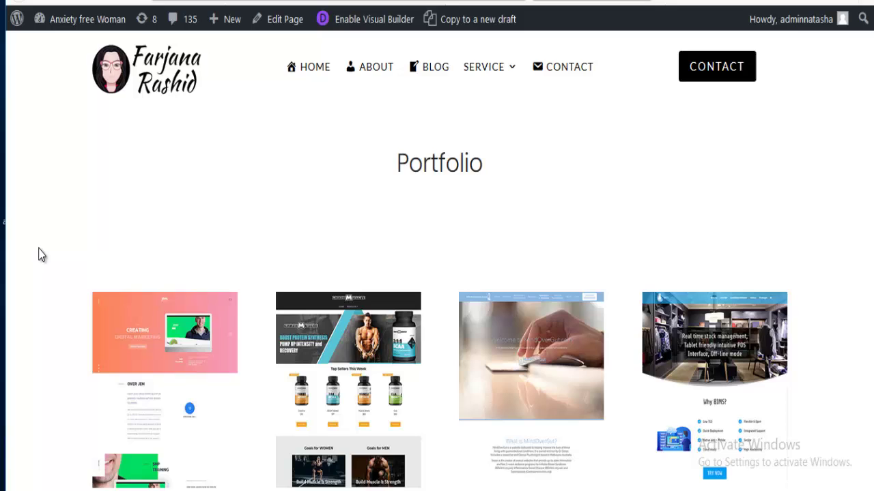
pyautogui.scroll(-2, 75, 282)
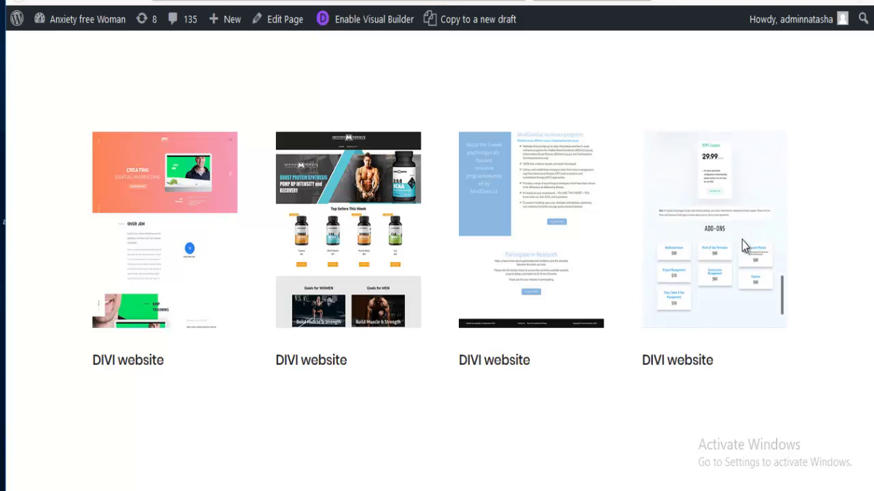
pyautogui.scroll(-4, 536, 422)
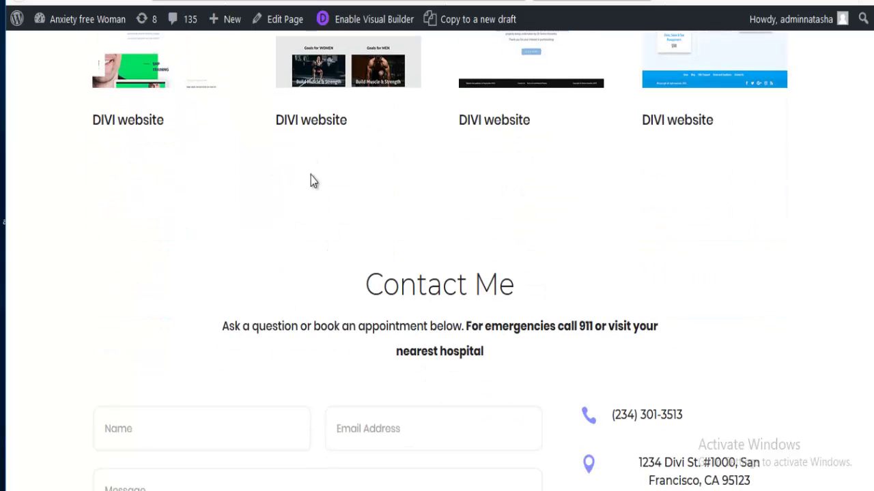
pyautogui.scroll(3, 322, 195)
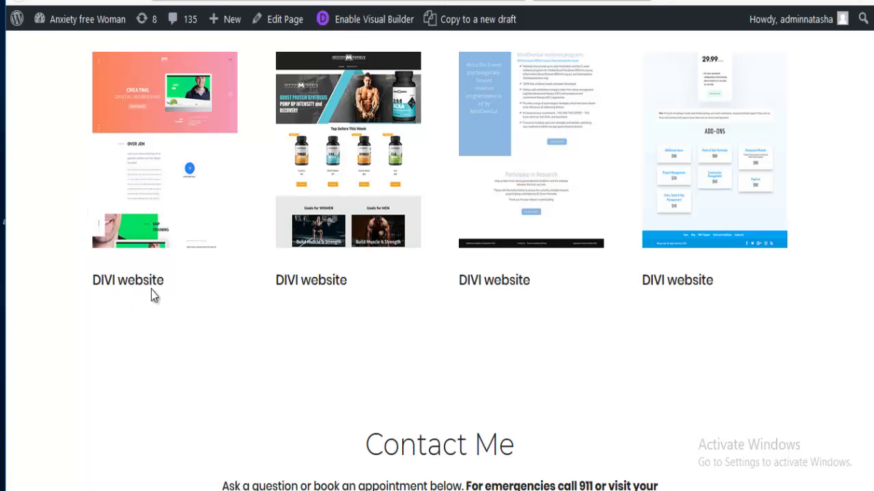
pyautogui.scroll(2, 73, 165)
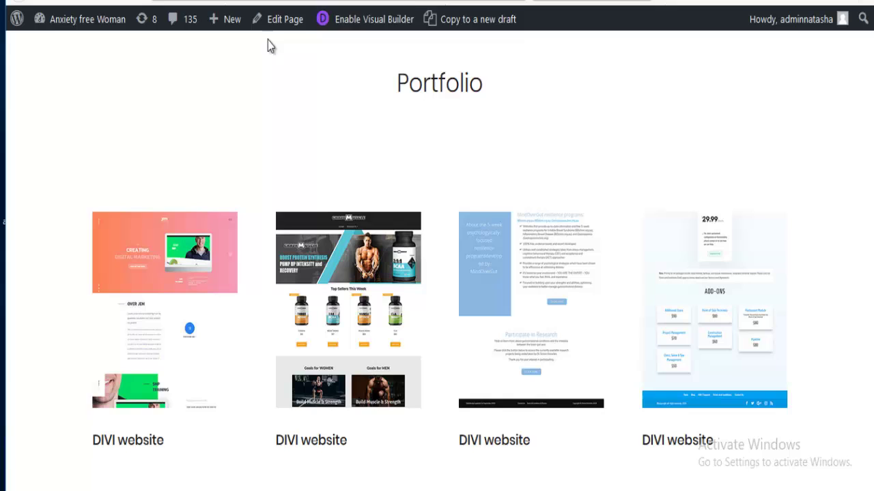
# Enable the visual builder on the portfolio page and open the first blurb's custom CSS settings.
pyautogui.click(360, 31)
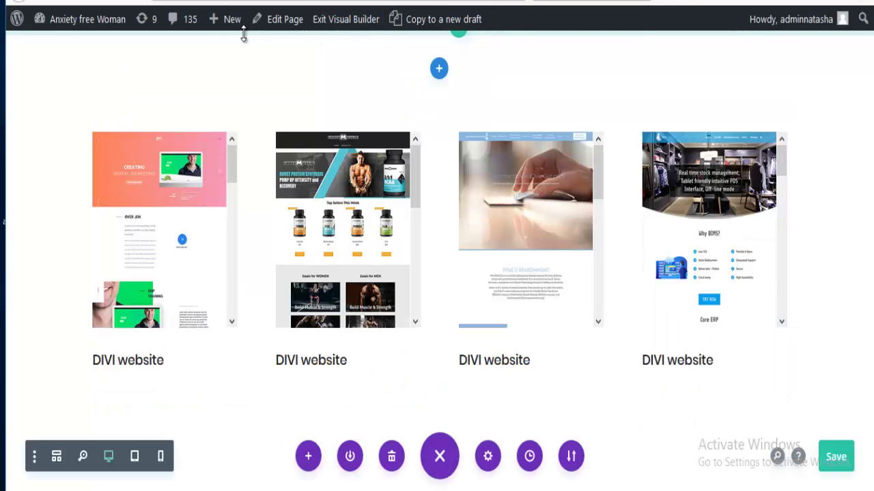
pyautogui.moveTo(77, 227)
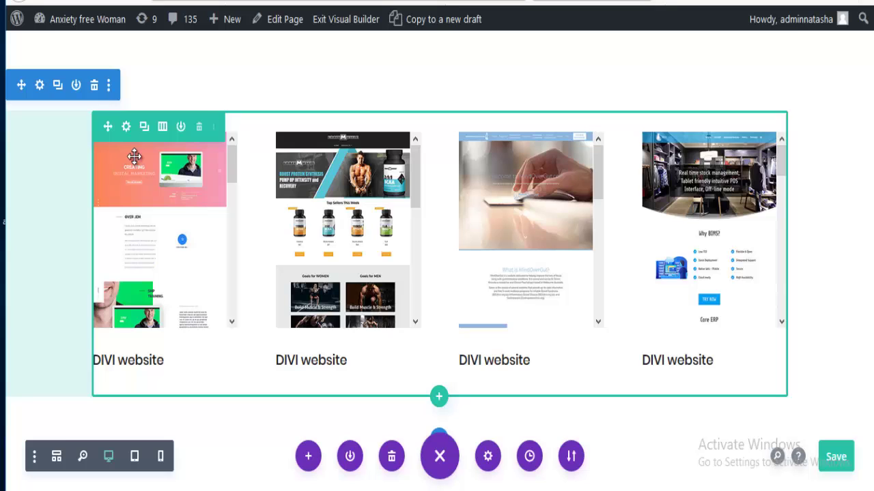
pyautogui.moveTo(140, 171)
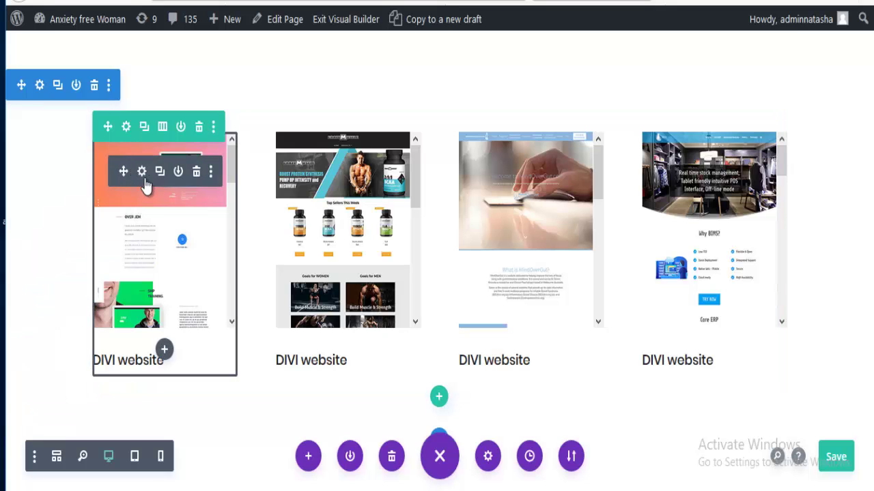
pyautogui.click(143, 175)
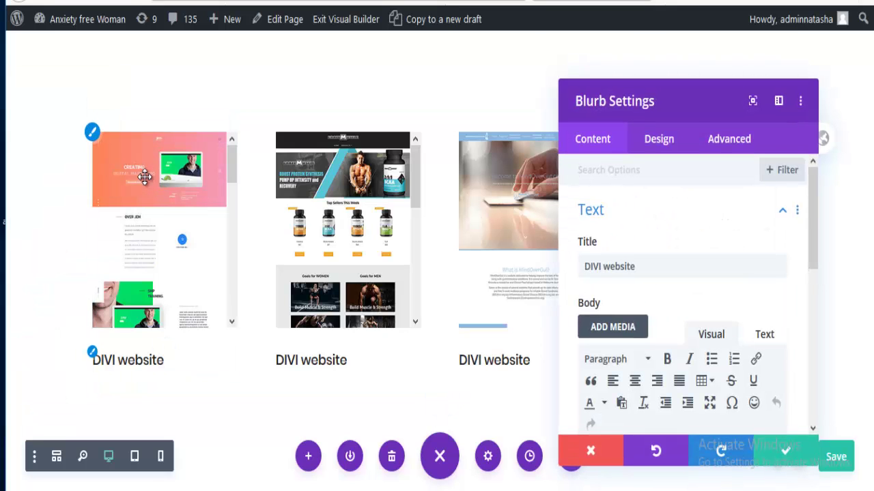
pyautogui.click(724, 145)
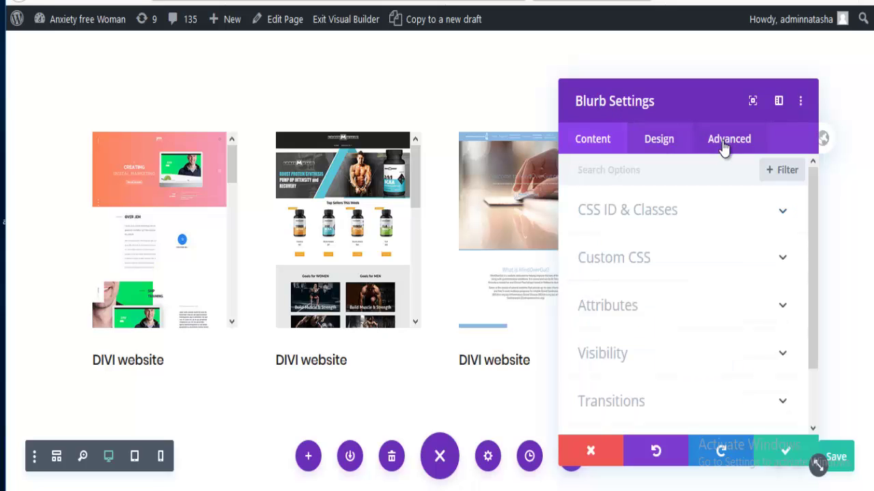
pyautogui.click(614, 263)
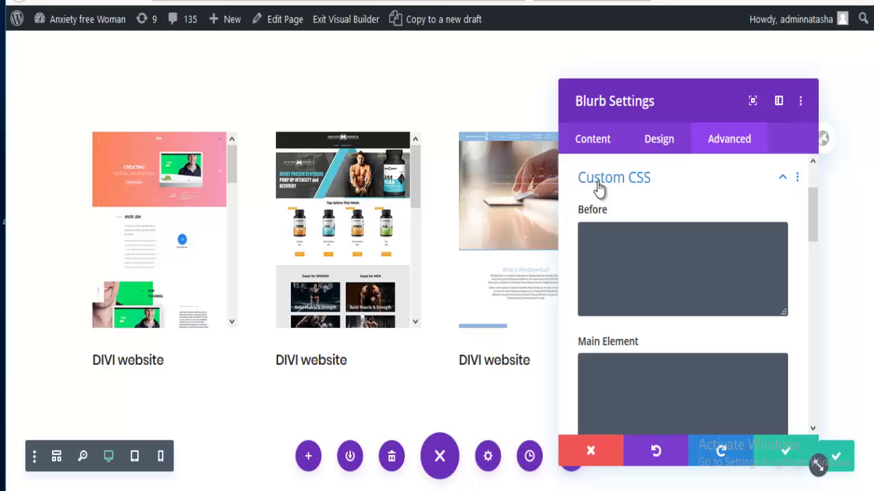
# Add to the Blurb Content CSS: box-shadow:0 3px 9px rgba(43,135,218,.2),0 14px 0 -7px #fff,0 14px 9px -6px rgba(43,135,218,.2),0 25px 0 -12px #fff,0 25px 9px -11px rgba(43,135,218,.2);.
pyautogui.scroll(-8, 622, 284)
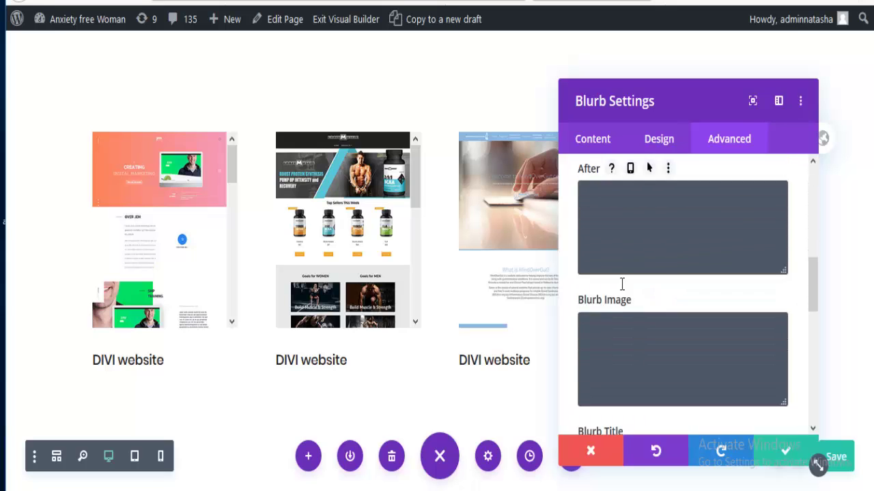
pyautogui.scroll(-3, 622, 289)
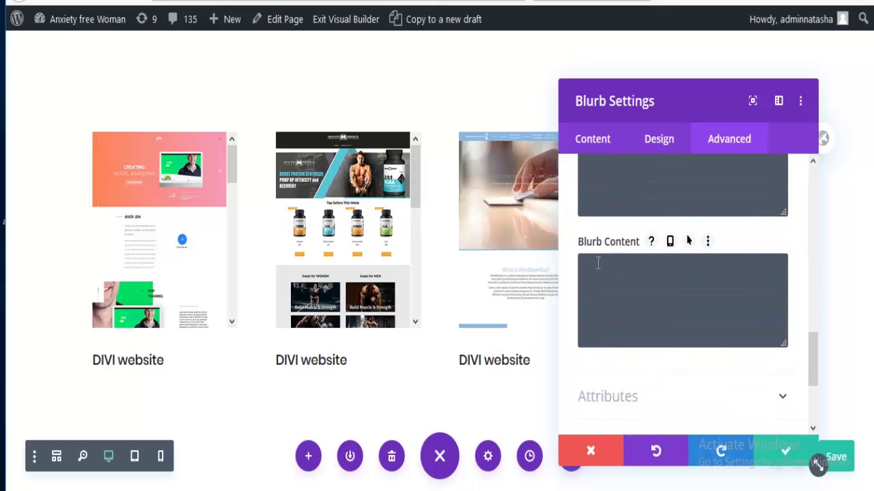
pyautogui.click(610, 268)
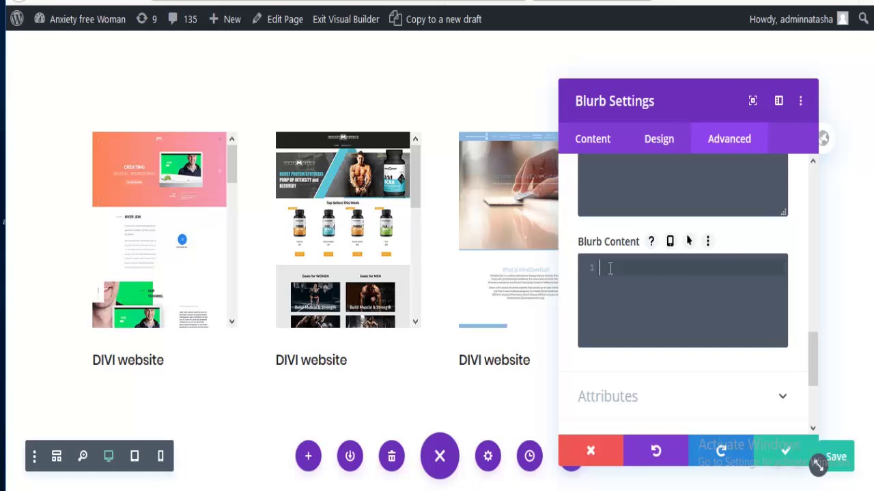
pyautogui.write('box-shadow:0 3px 9px rgba(43,135,218,.2),0 14px 0 -7px #fff,0 14px 9px -6px rgba(43,135,218,.2),0 25px 0 -12px #fff,0 25px 9px -11px rgba(43,135,218,.2);')
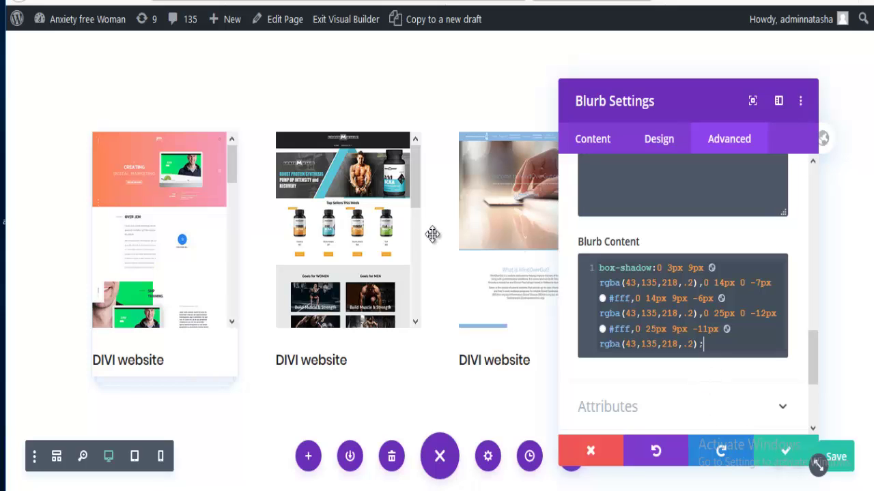
pyautogui.click(112, 360)
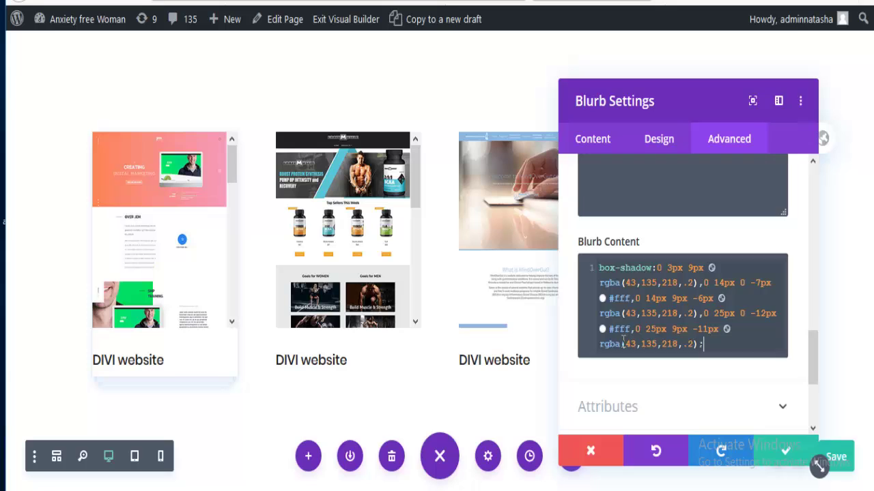
# Add the custom CSS "padding:20px 15px;" to the first blurb's Blurb Title.
pyautogui.scroll(4, 623, 341)
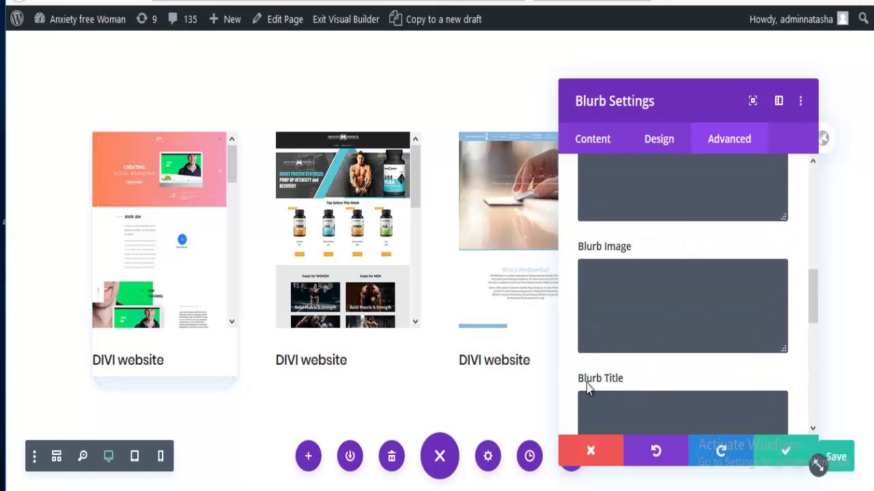
pyautogui.click(607, 384)
pyautogui.scroll(-3, 641, 254)
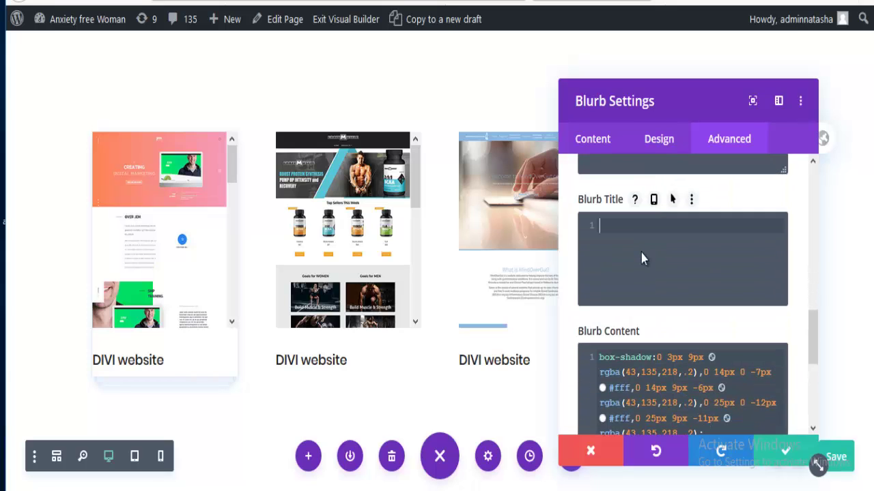
pyautogui.write('pad')
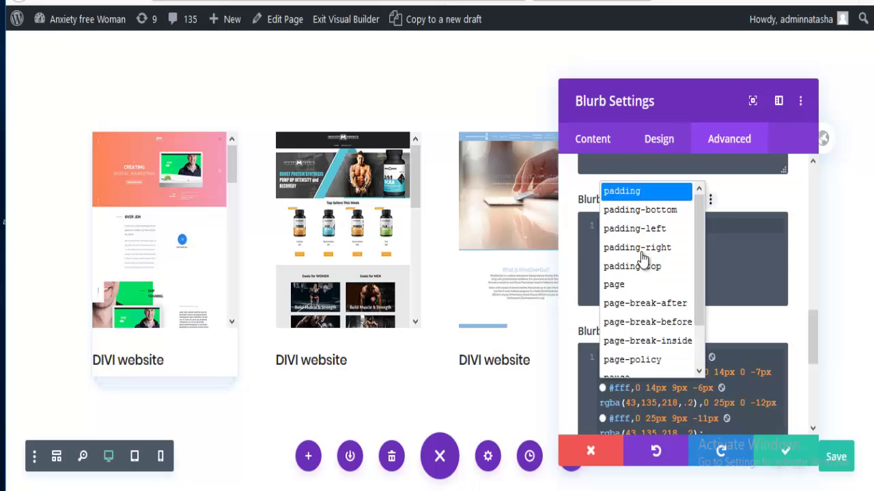
pyautogui.press('Return')
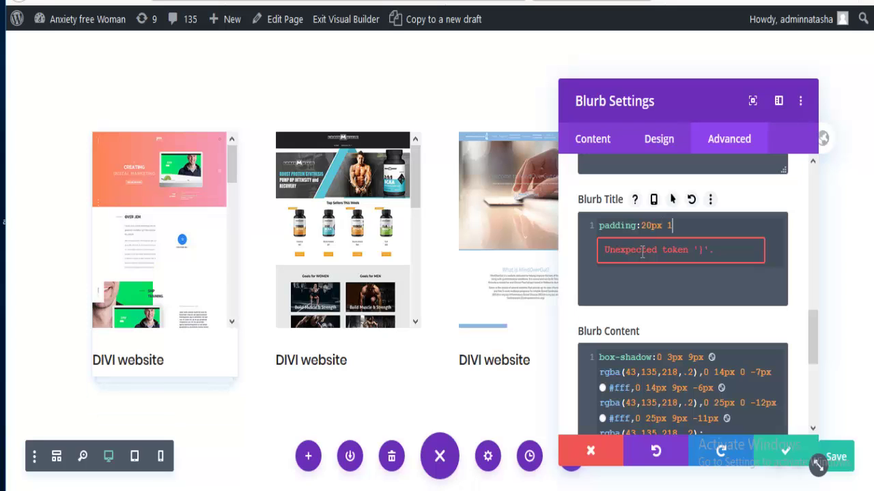
pyautogui.write('x')
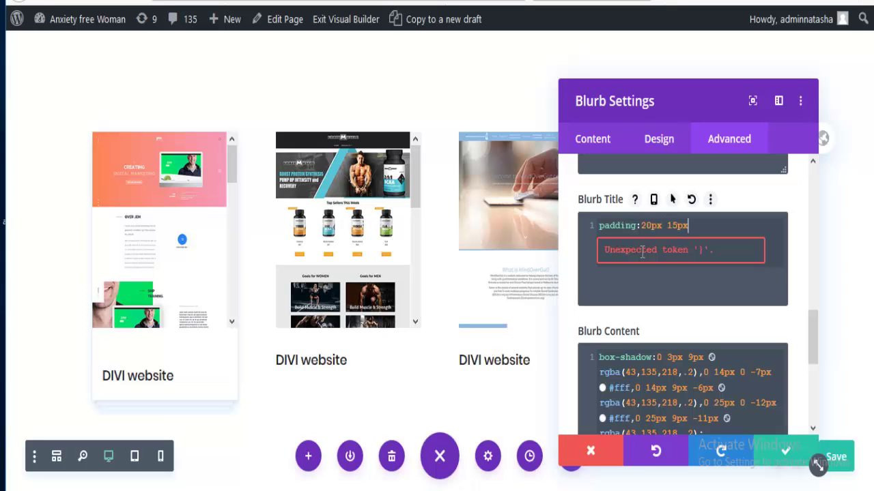
pyautogui.write(';')
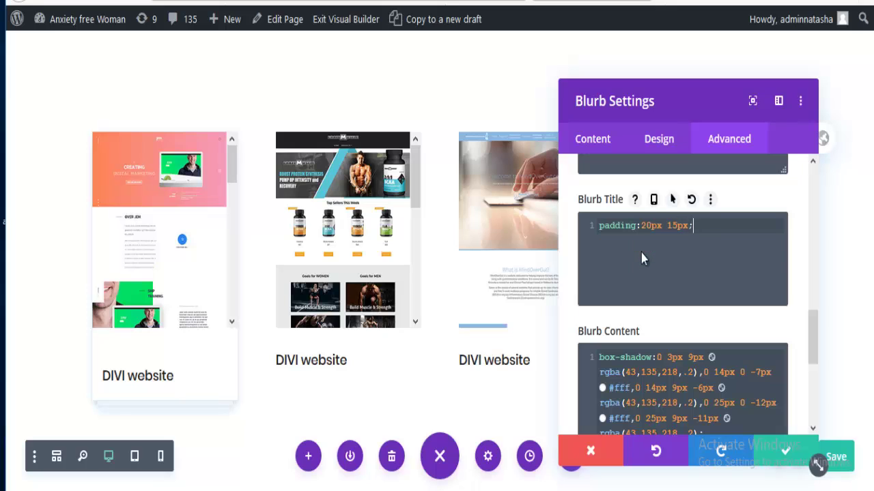
pyautogui.scroll(3, 641, 253)
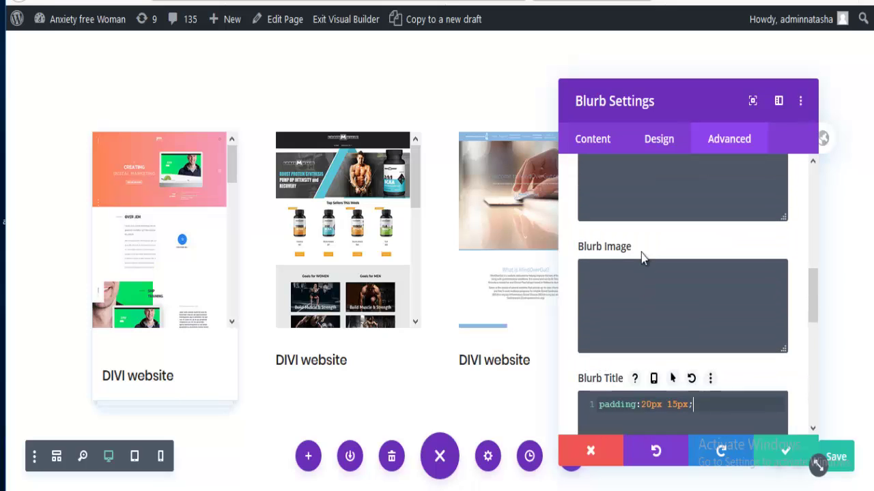
# Add the custom CSS "margin-bottom:0;" to the first blurb's Blurb Image.
pyautogui.click(603, 275)
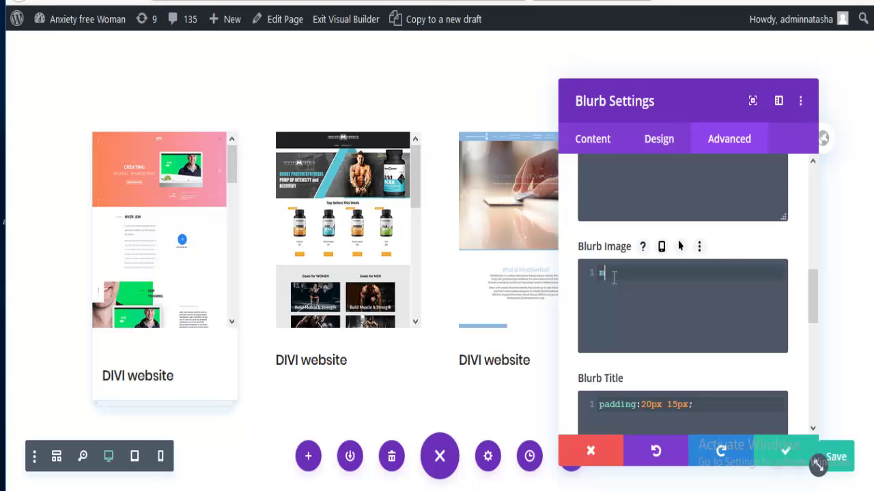
pyautogui.write('arg')
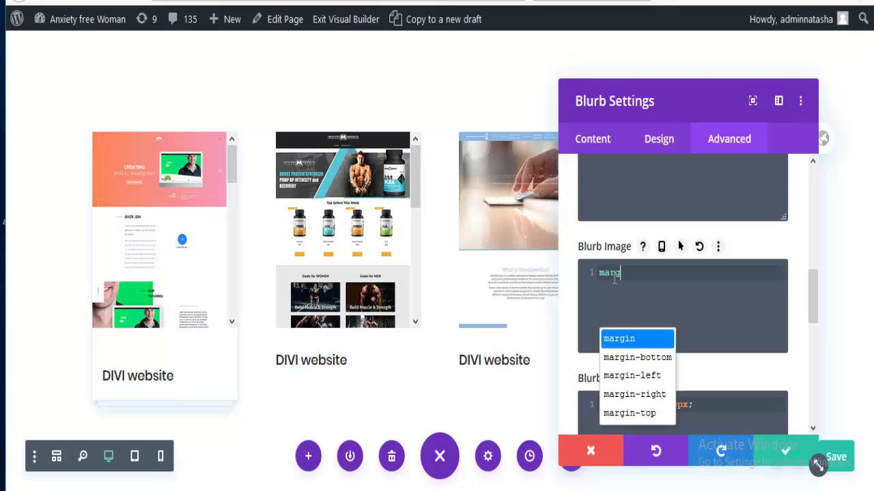
pyautogui.press('Down')
pyautogui.press('Return')
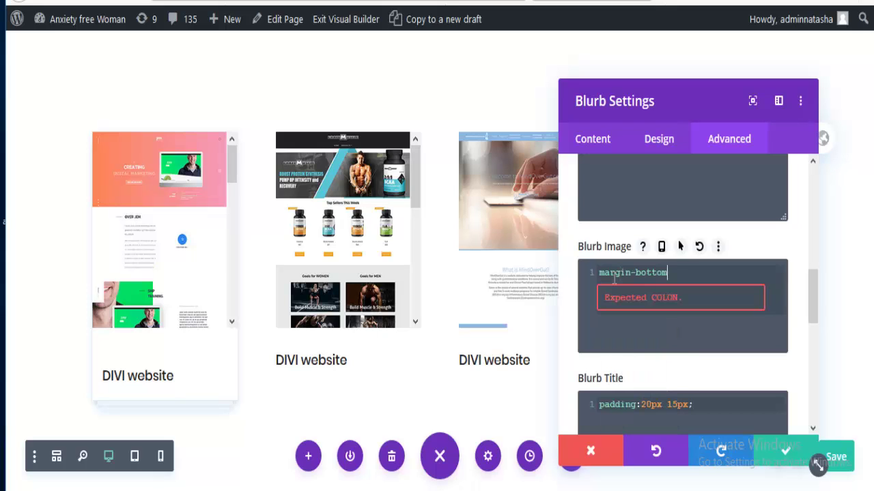
pyautogui.write(':0;')
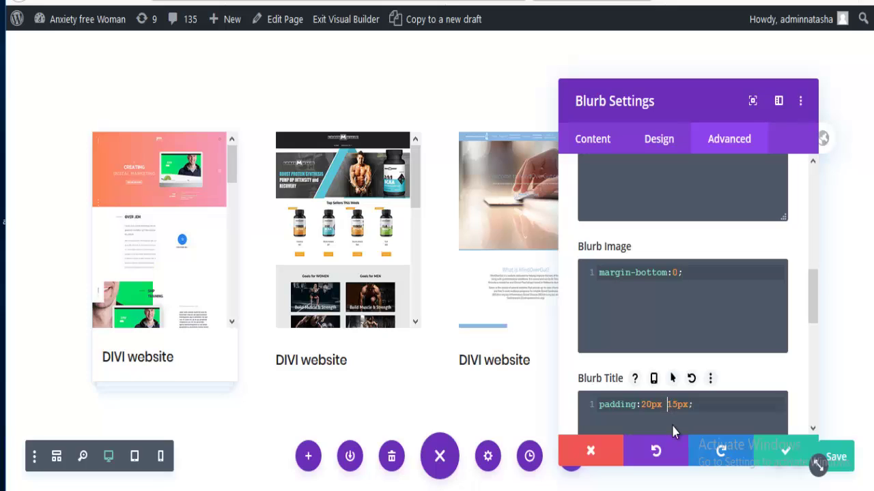
# Change the Blurb Title custom CSS to "padding:15px;" and save the first blurb's settings.
pyautogui.press('BackSpace')
pyautogui.press('BackSpace')
pyautogui.press('BackSpace')
pyautogui.press('BackSpace')
pyautogui.press('BackSpace')
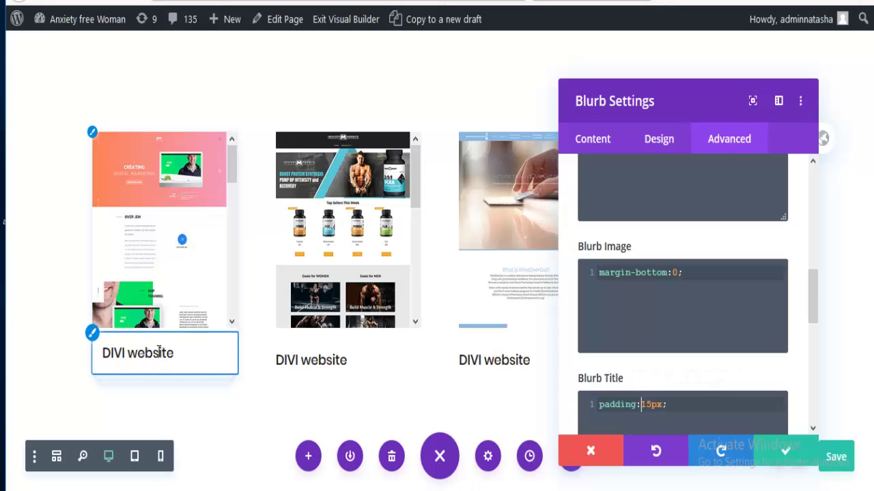
pyautogui.scroll(-3, 684, 366)
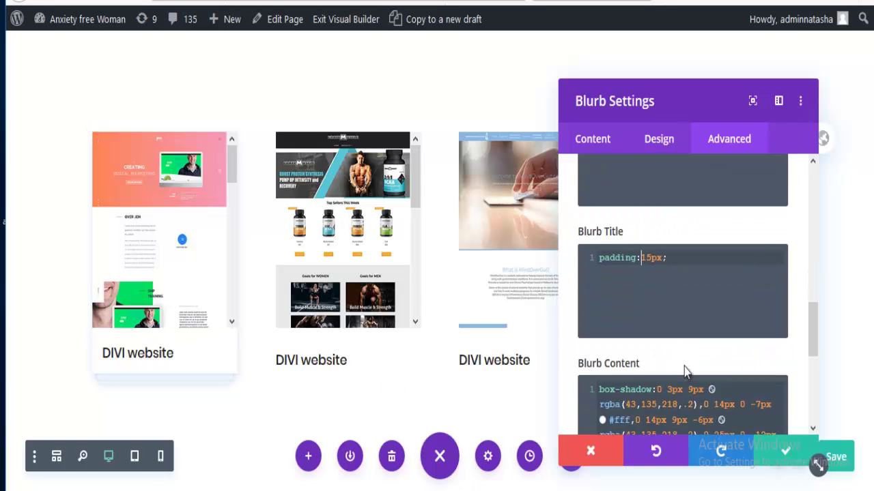
pyautogui.scroll(-3, 684, 368)
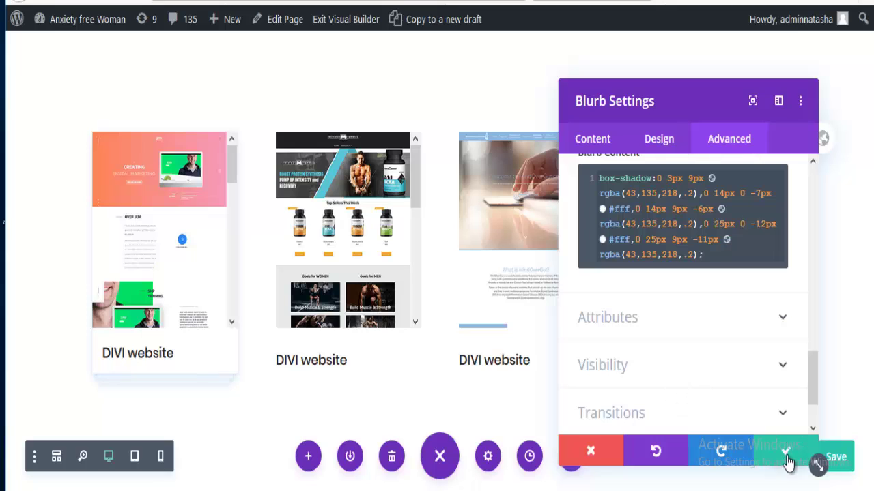
pyautogui.click(787, 462)
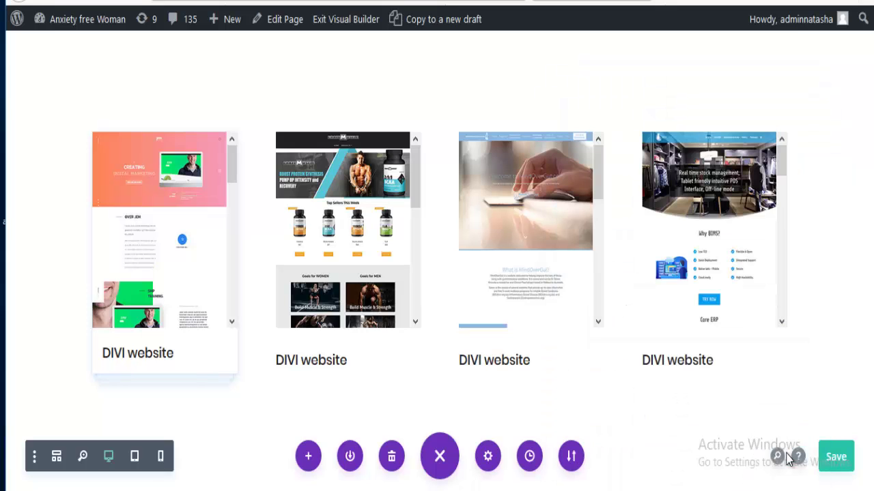
# Copy the first blurb's module styles and paste them onto the second, third and fourth blurbs.
pyautogui.moveTo(184, 169)
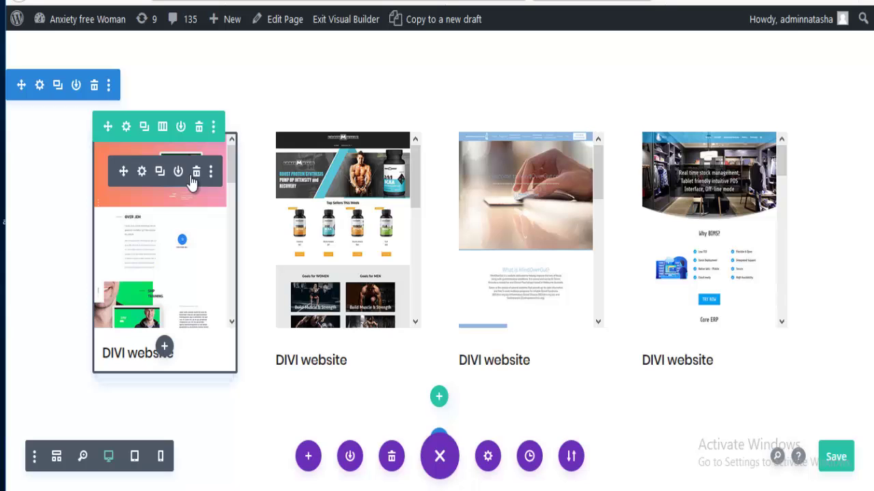
pyautogui.click(211, 172)
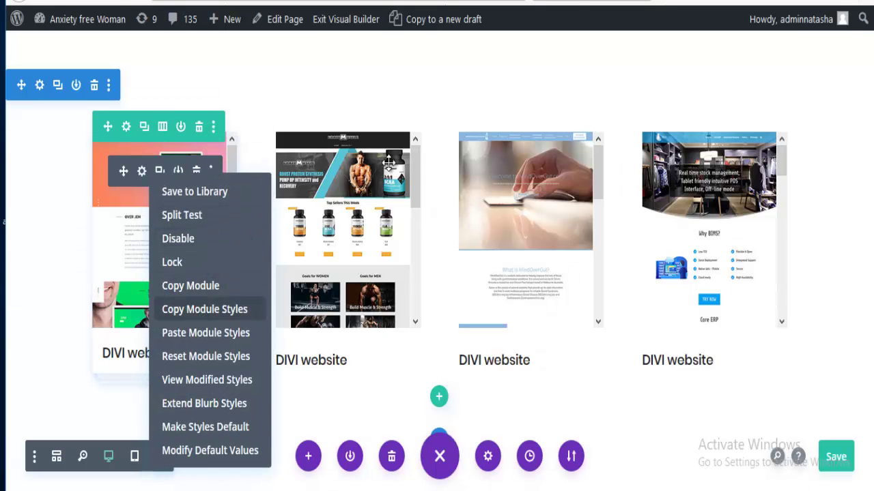
pyautogui.click(197, 315)
pyautogui.moveTo(391, 177)
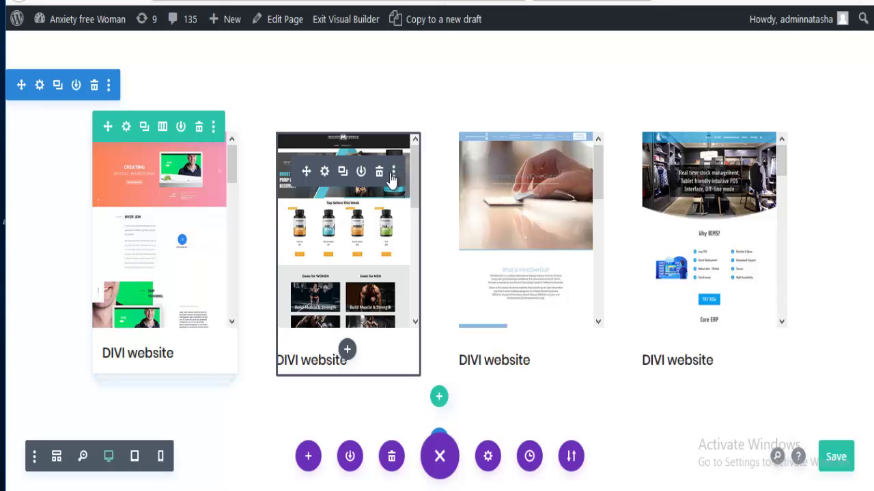
pyautogui.click(393, 172)
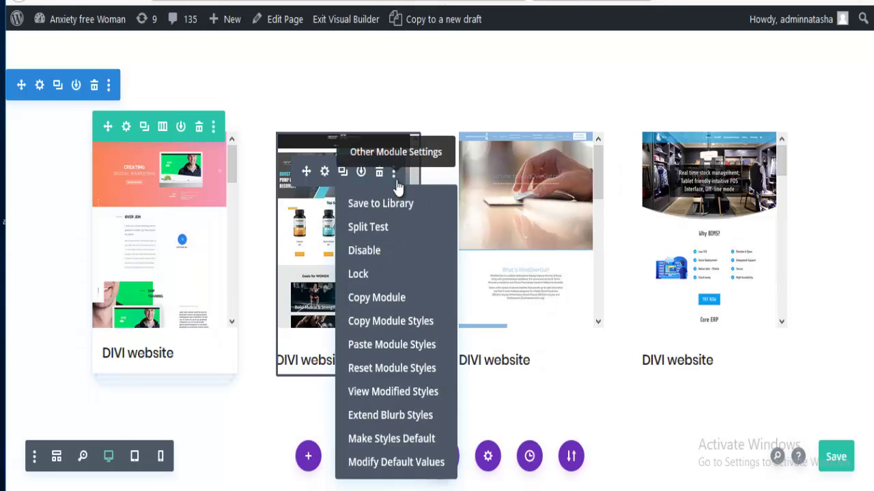
pyautogui.click(536, 149)
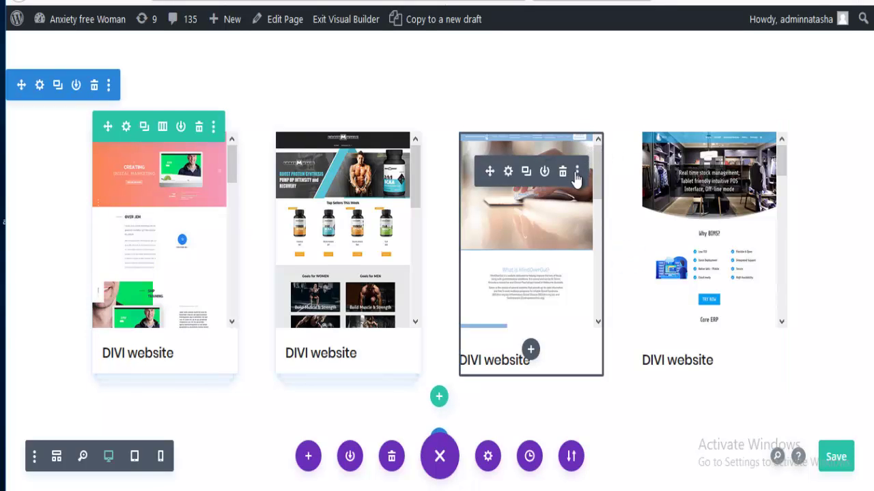
pyautogui.click(577, 172)
pyautogui.click(565, 342)
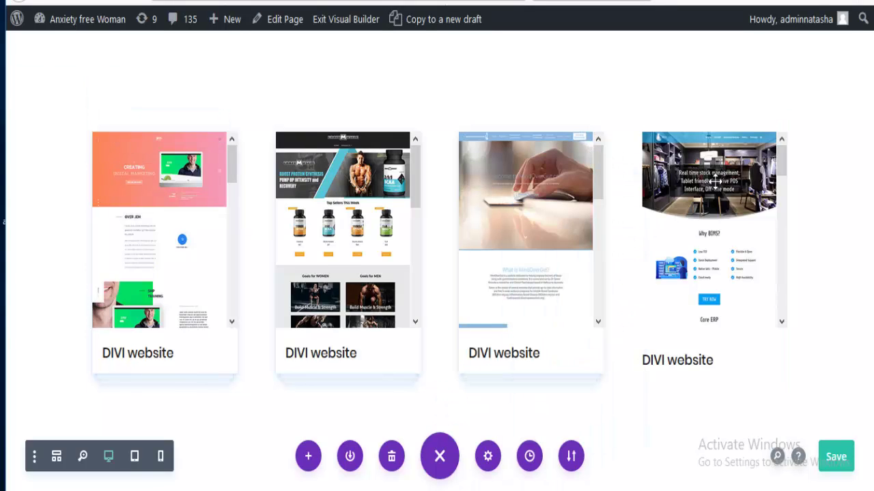
pyautogui.click(760, 172)
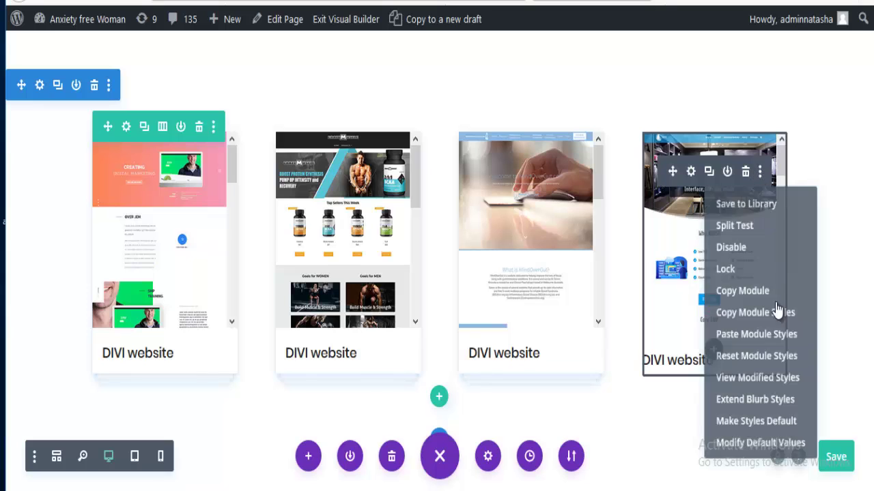
pyautogui.click(756, 334)
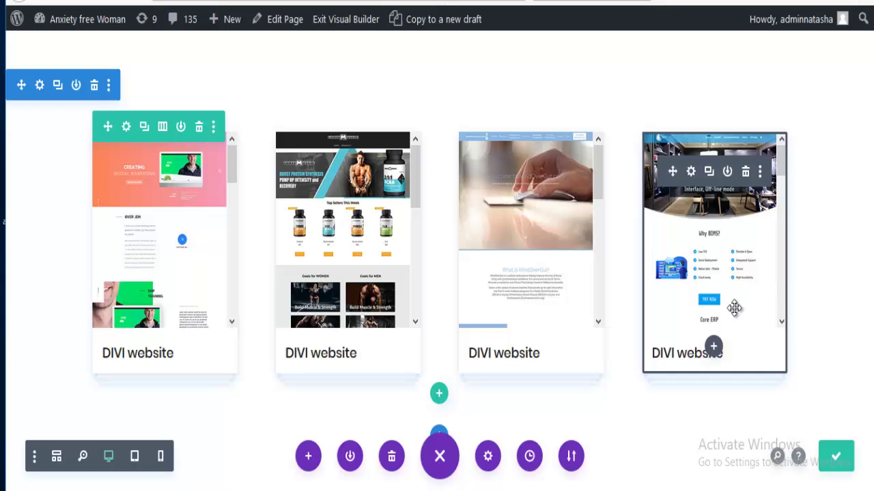
# Enable the custom gutter width for the row of four blurbs, set it to 2, and save the row settings.
pyautogui.click(126, 128)
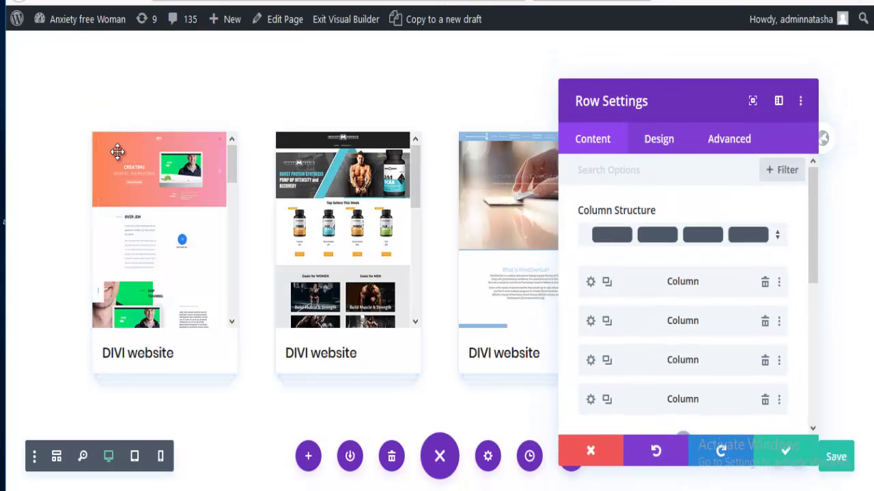
pyautogui.click(659, 141)
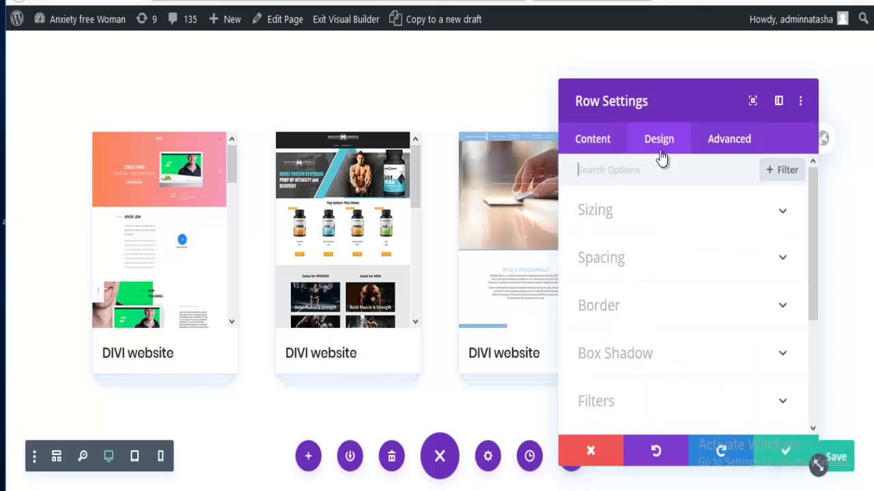
pyautogui.click(607, 212)
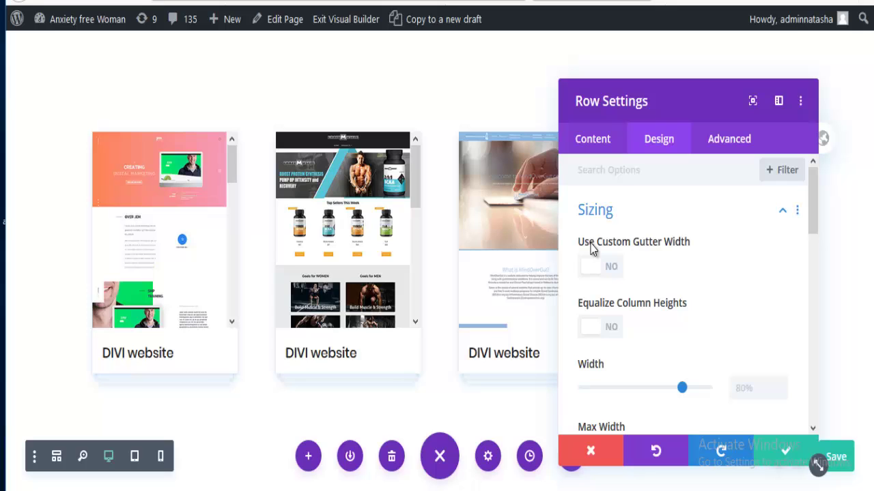
pyautogui.click(610, 267)
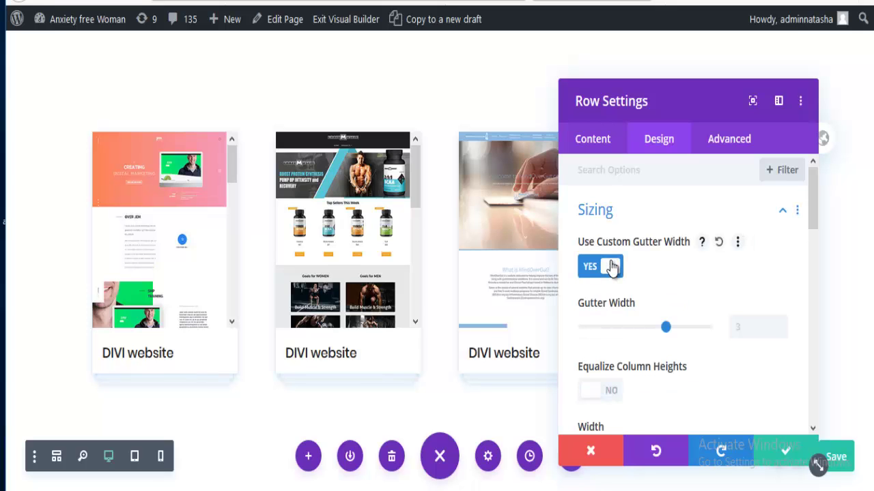
pyautogui.moveTo(660, 327); pyautogui.dragTo(637, 341)
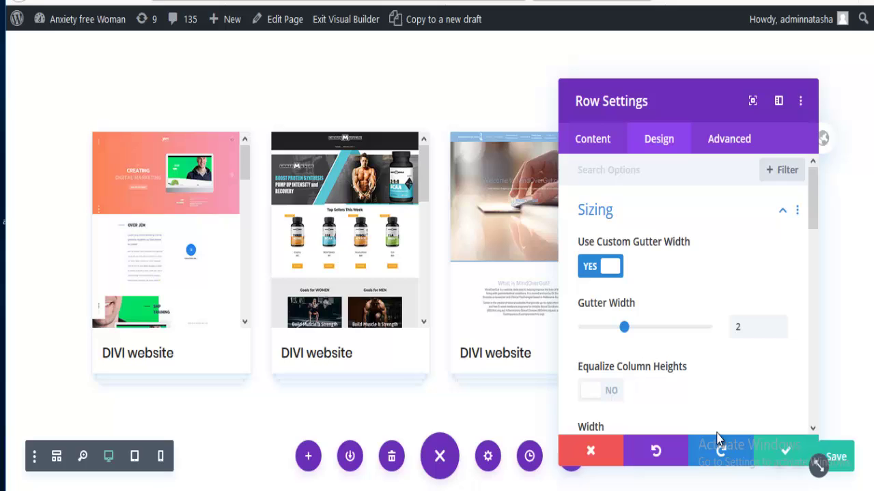
pyautogui.click(775, 457)
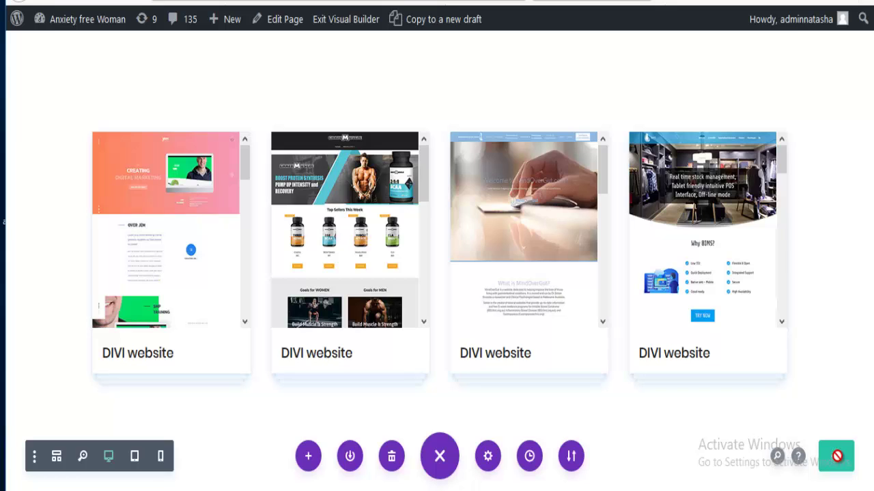
# Exit the visual builder and check the four styled blurb cards on the published portfolio page.
pyautogui.click(346, 19)
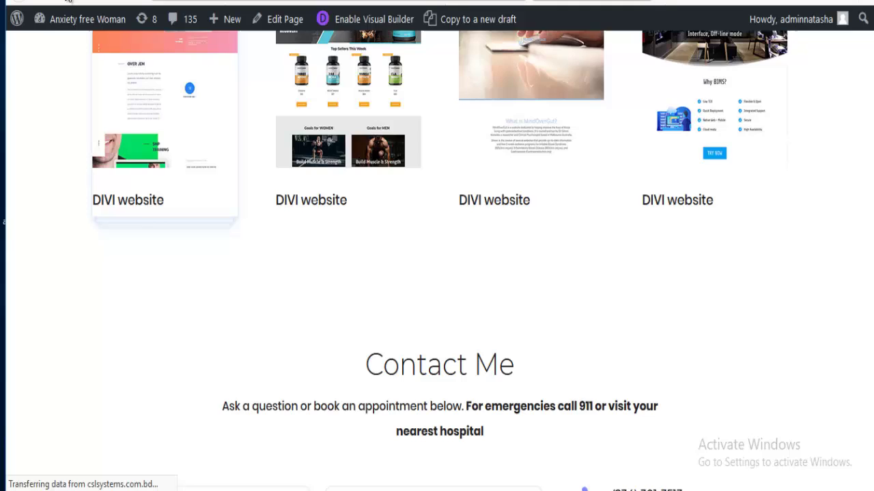
pyautogui.scroll(-3, 151, 187)
pyautogui.scroll(3, 151, 187)
pyautogui.scroll(2, 152, 202)
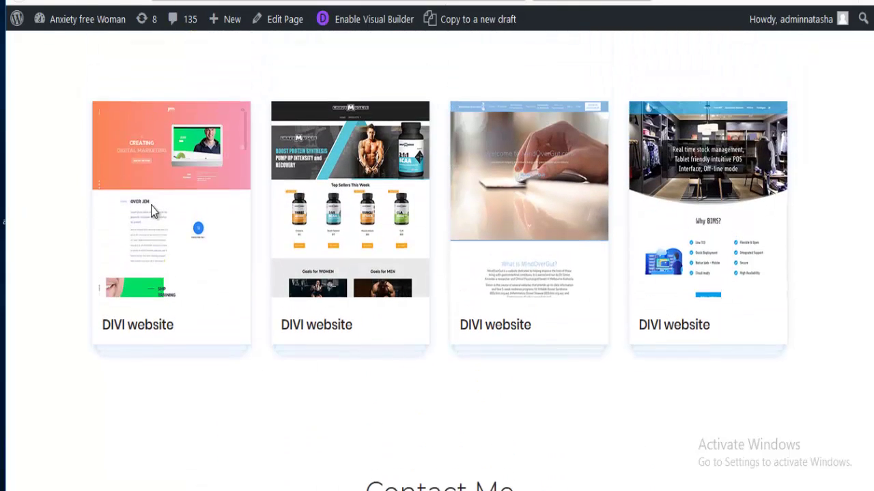